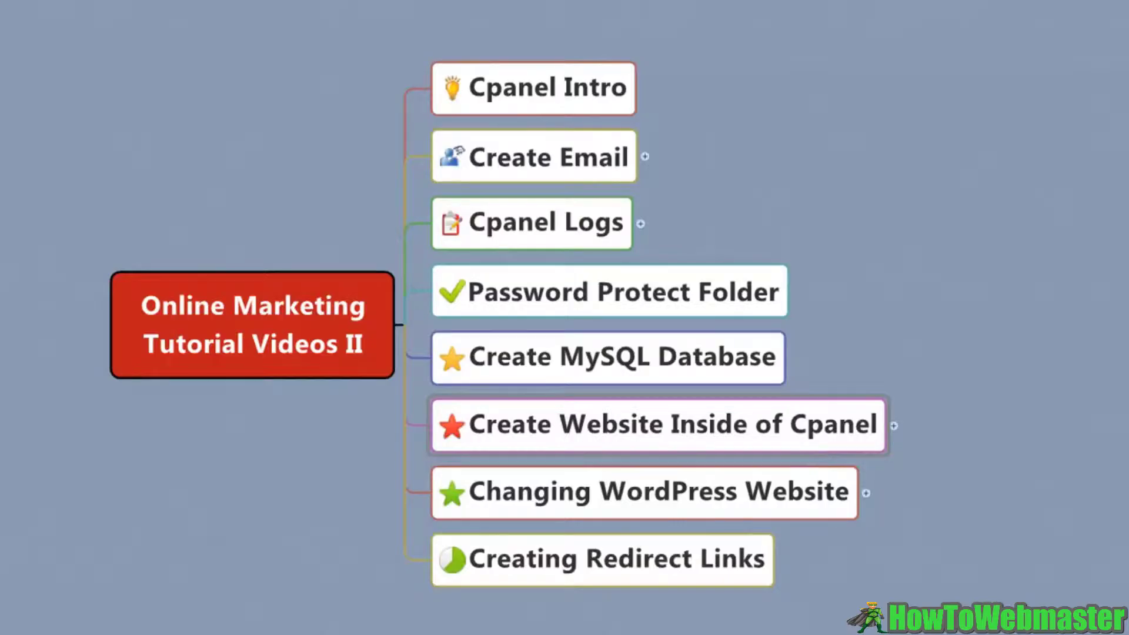
- Expand the Create Website Inside of Cpanel topic and correct its Fantastic child to Fantastico
click(656, 434)
click(894, 427)
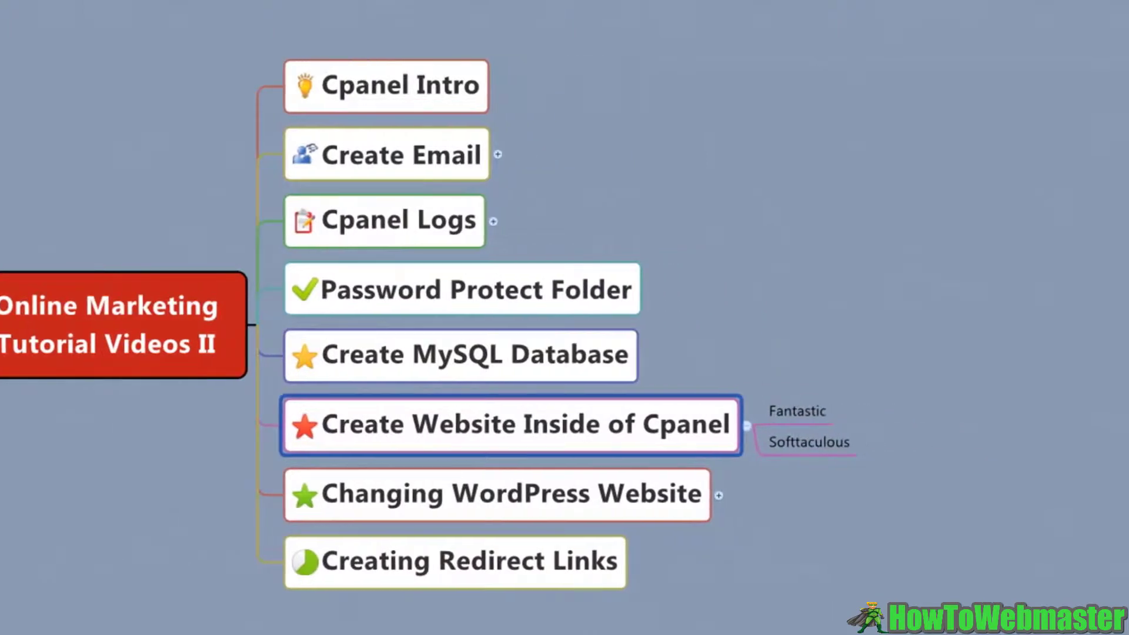
click(809, 413)
double_click(810, 411)
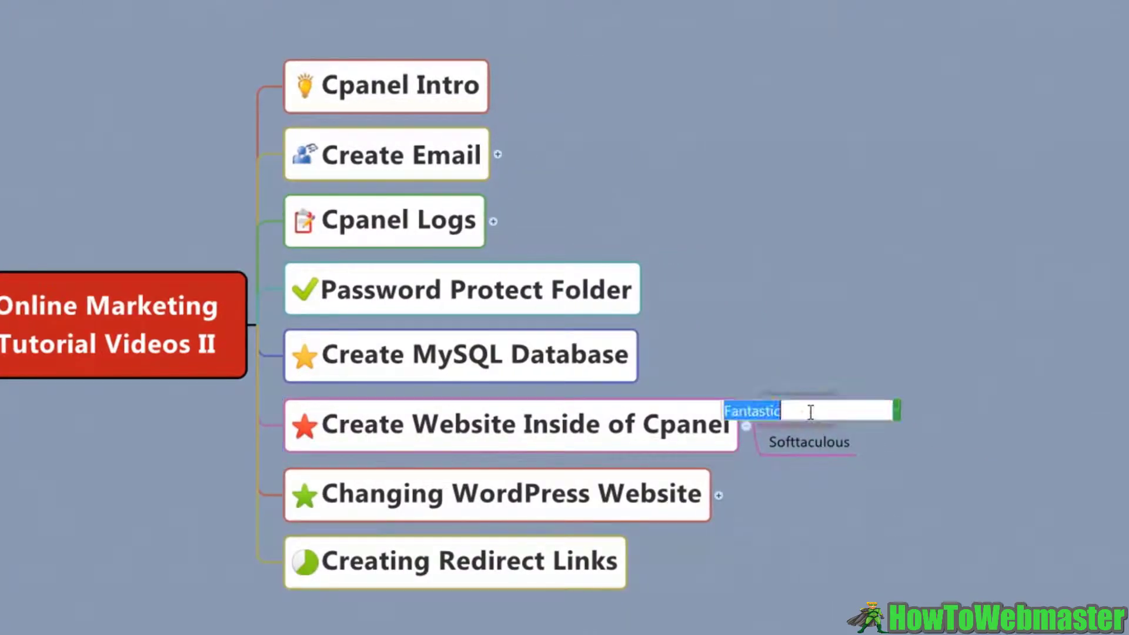
click(808, 412)
text(o)
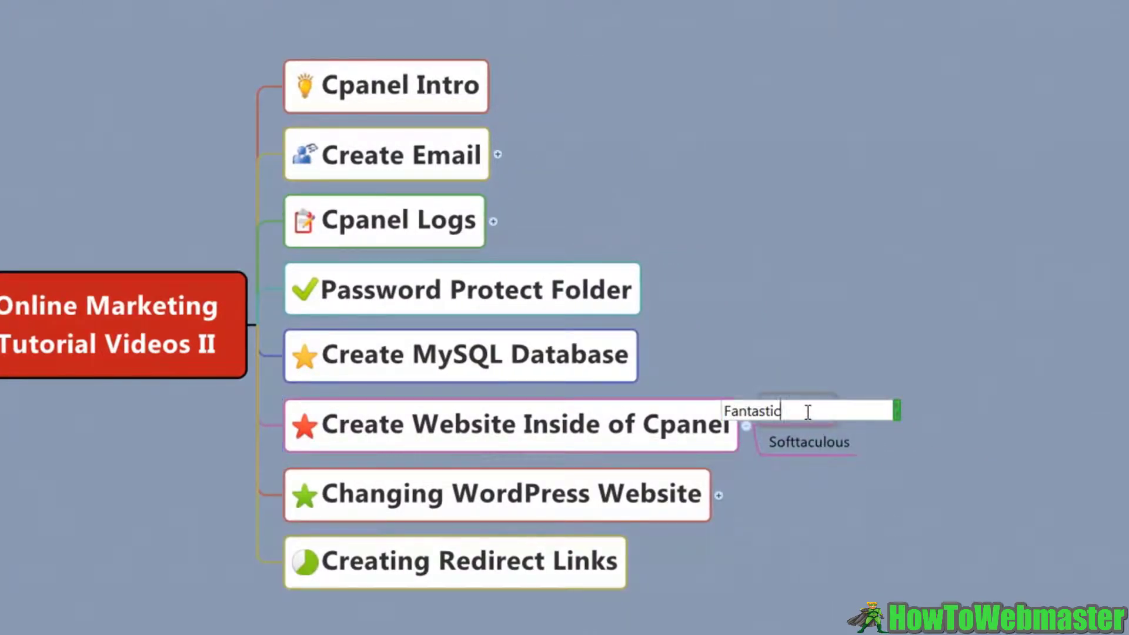
click(823, 515)
click(801, 448)
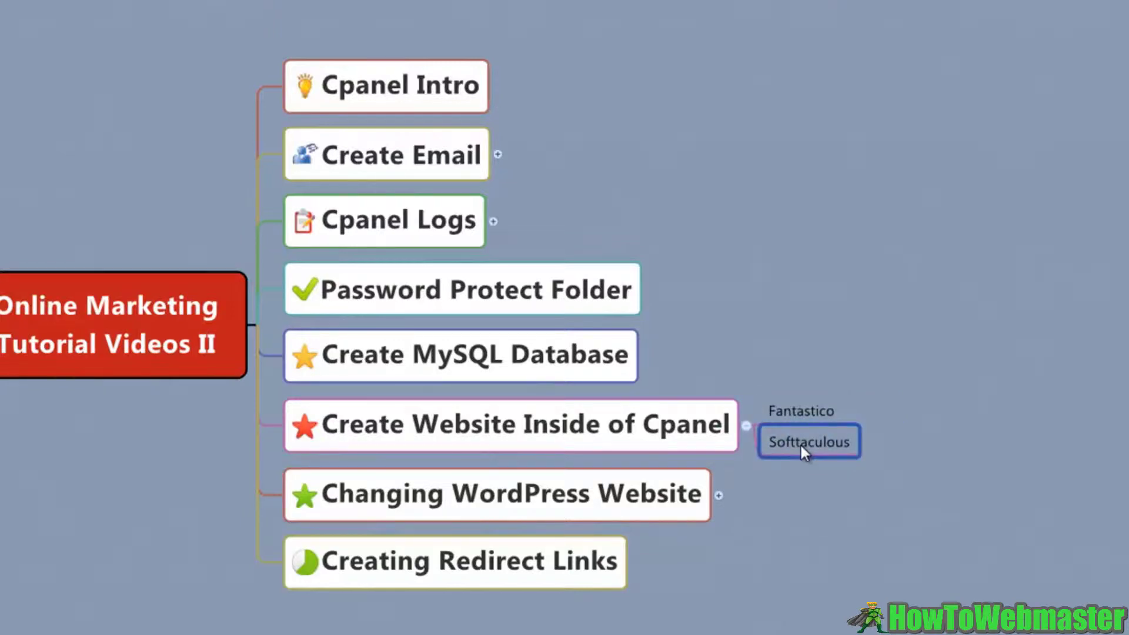
click(797, 418)
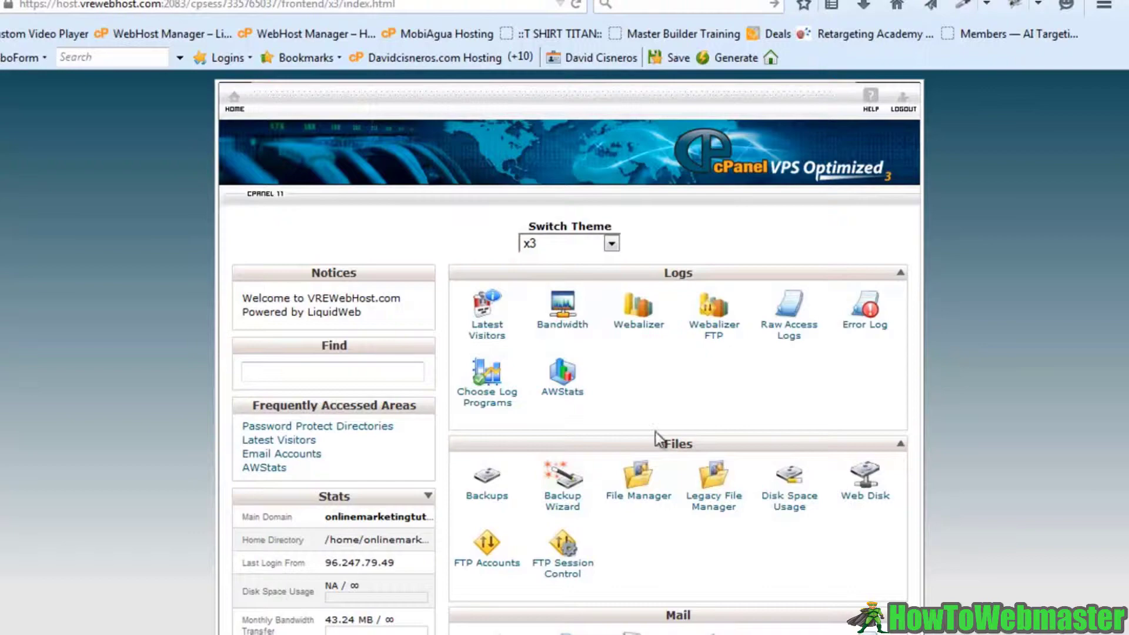
- Scroll down to Software and Services and launch Fantastico De Luxe
scroll(962, 447, down, 7)
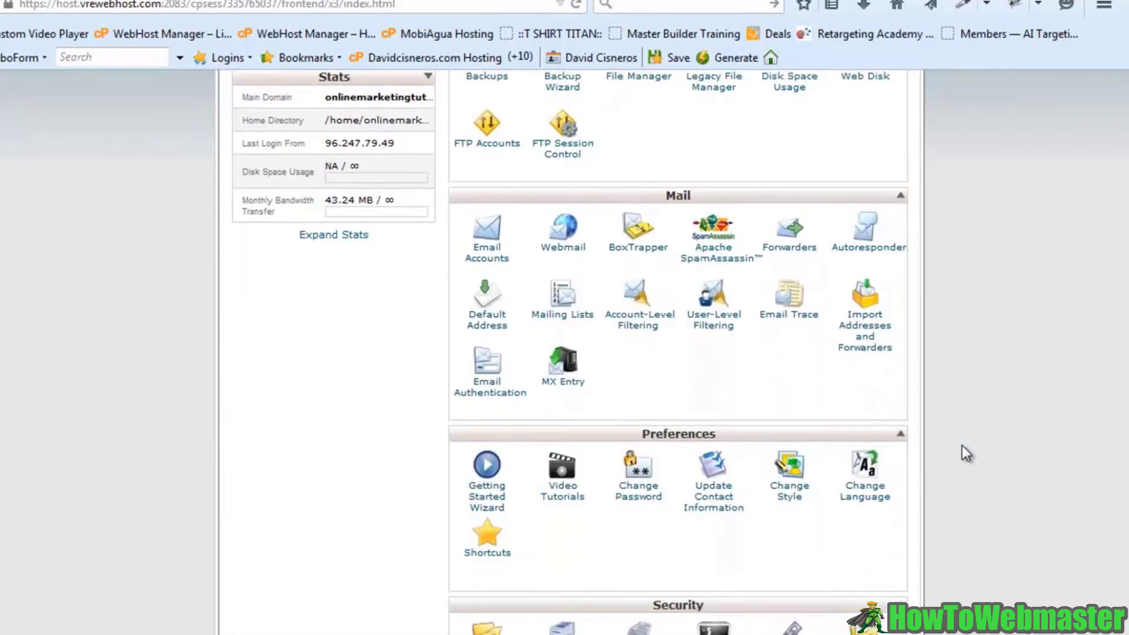
scroll(958, 445, down, 10)
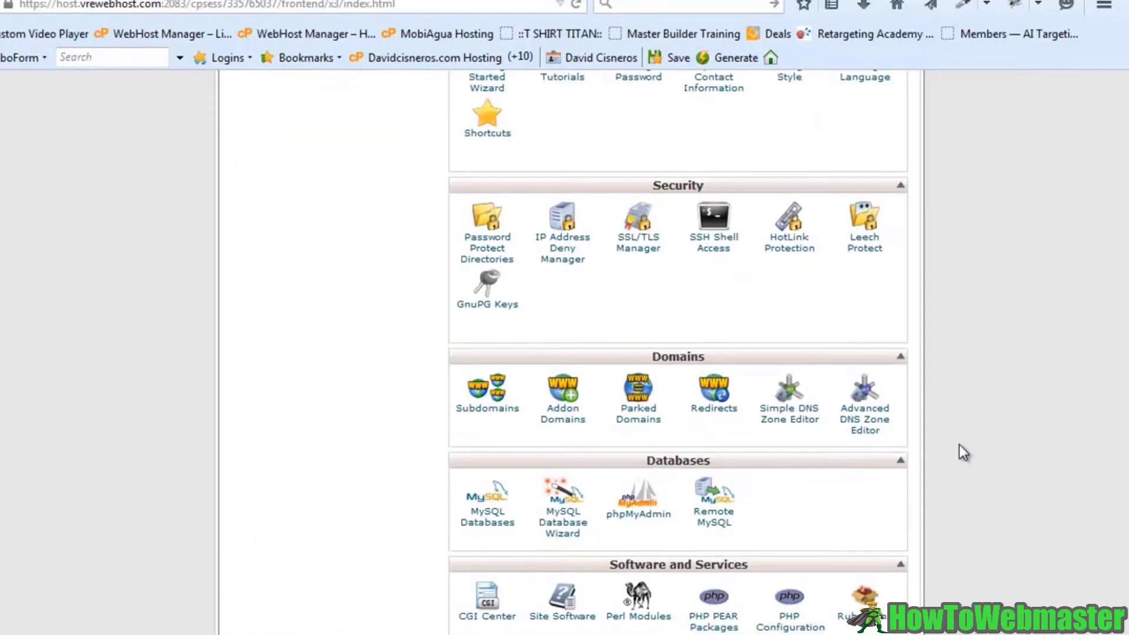
scroll(958, 445, down, 2)
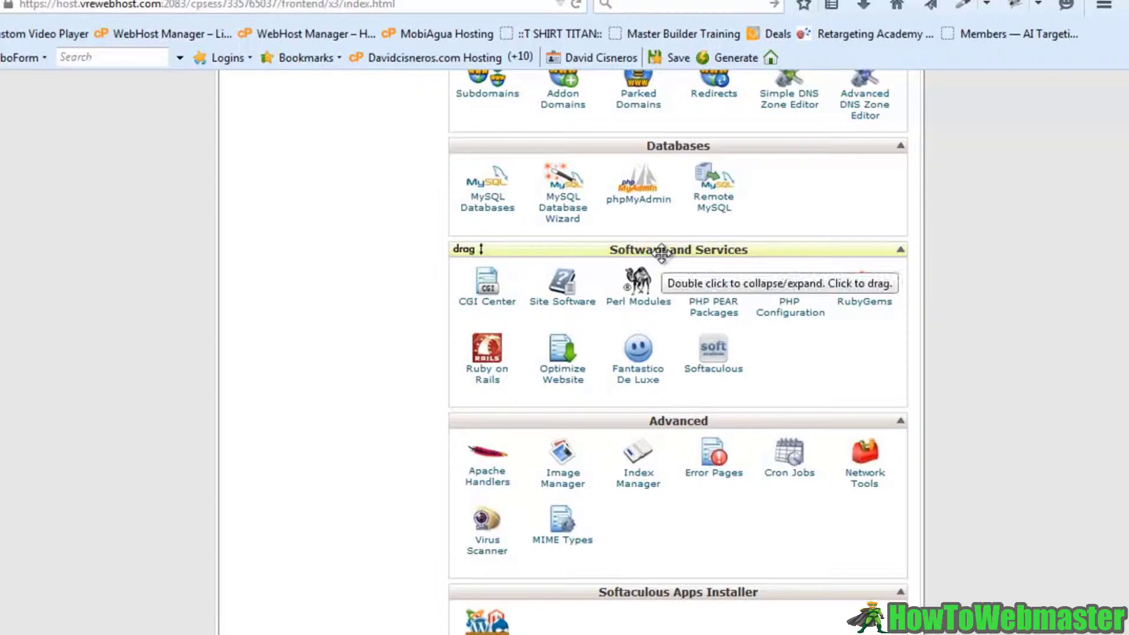
click(643, 386)
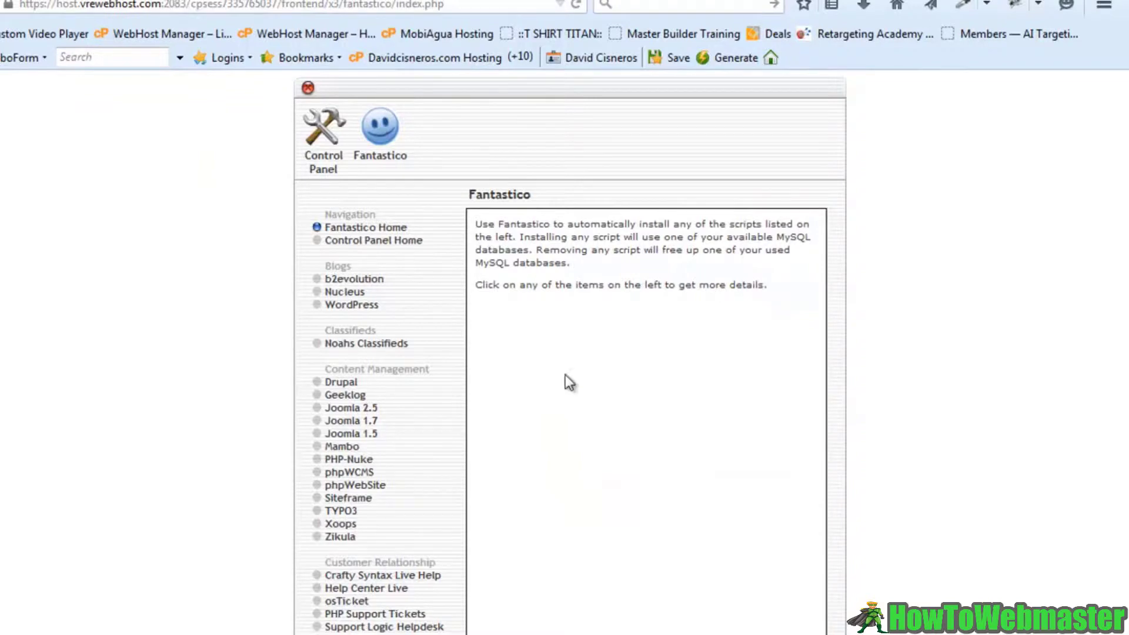
- Choose WordPress in Fantastico and start a New Installation
click(365, 310)
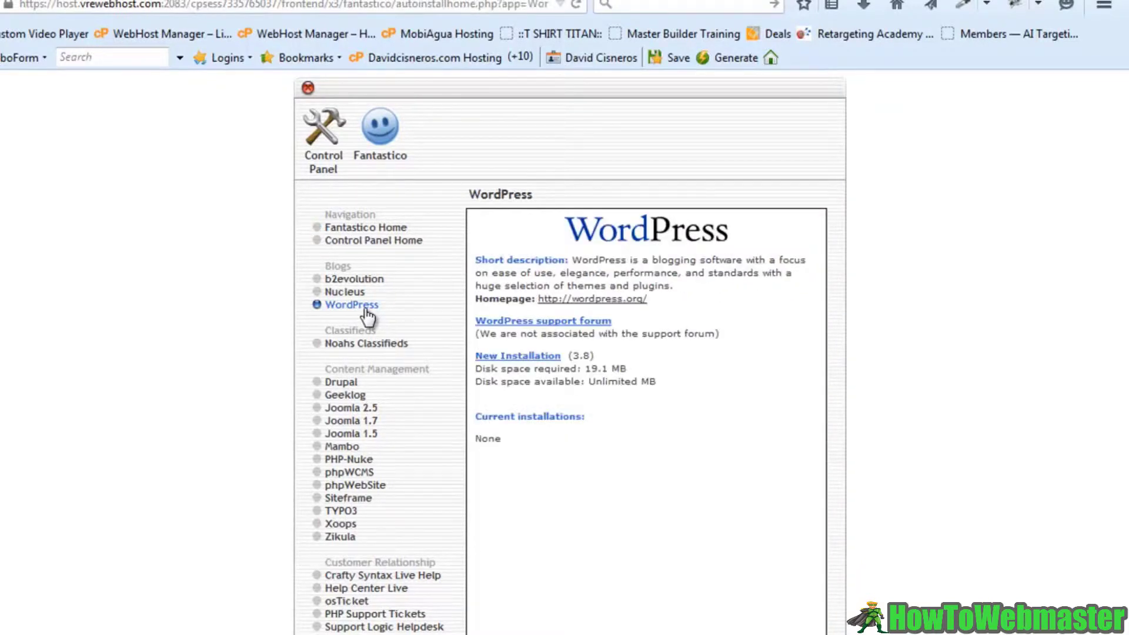
click(535, 360)
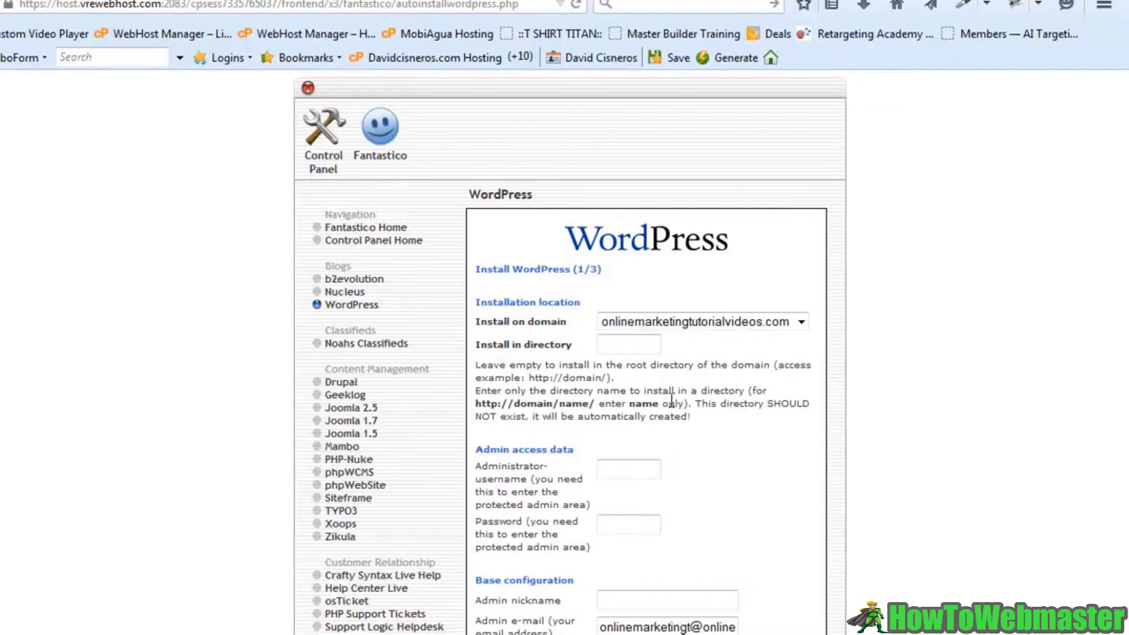
scroll(672, 398, down, 4)
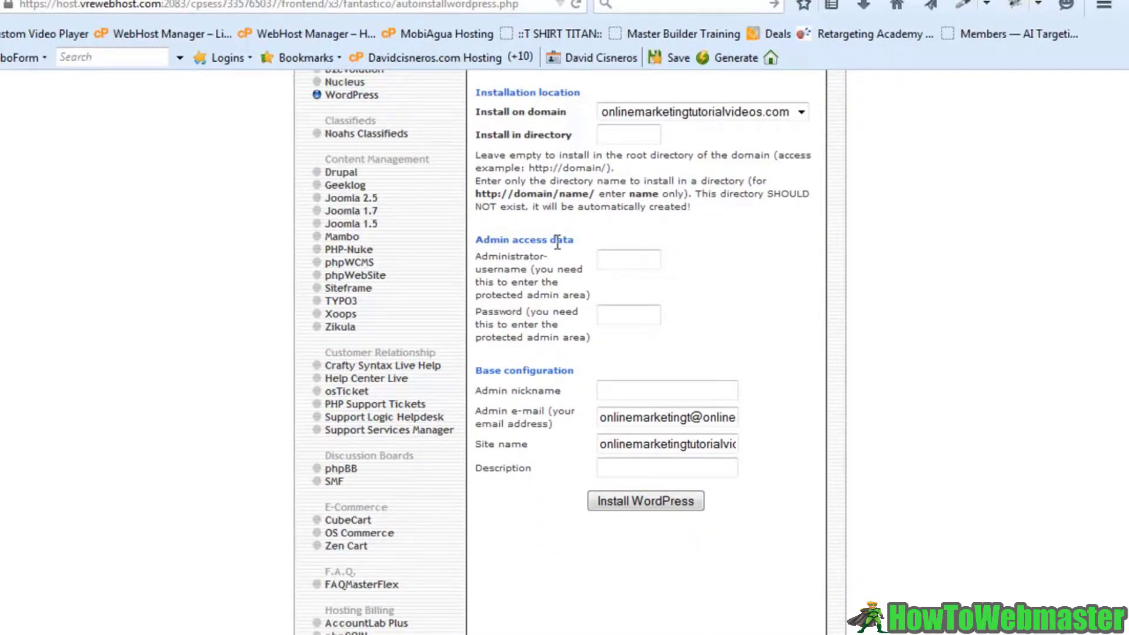
- Clear the prefilled Site name and refill the Admin e-mail from a saved suggestion
click(623, 258)
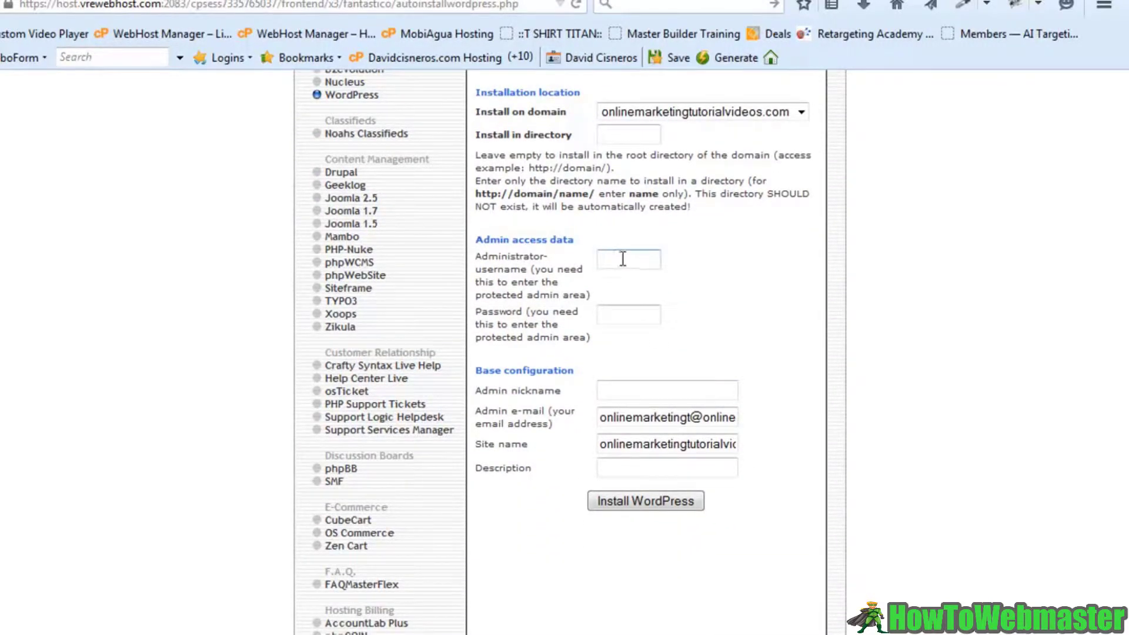
click(627, 316)
drag(601, 446, 777, 448)
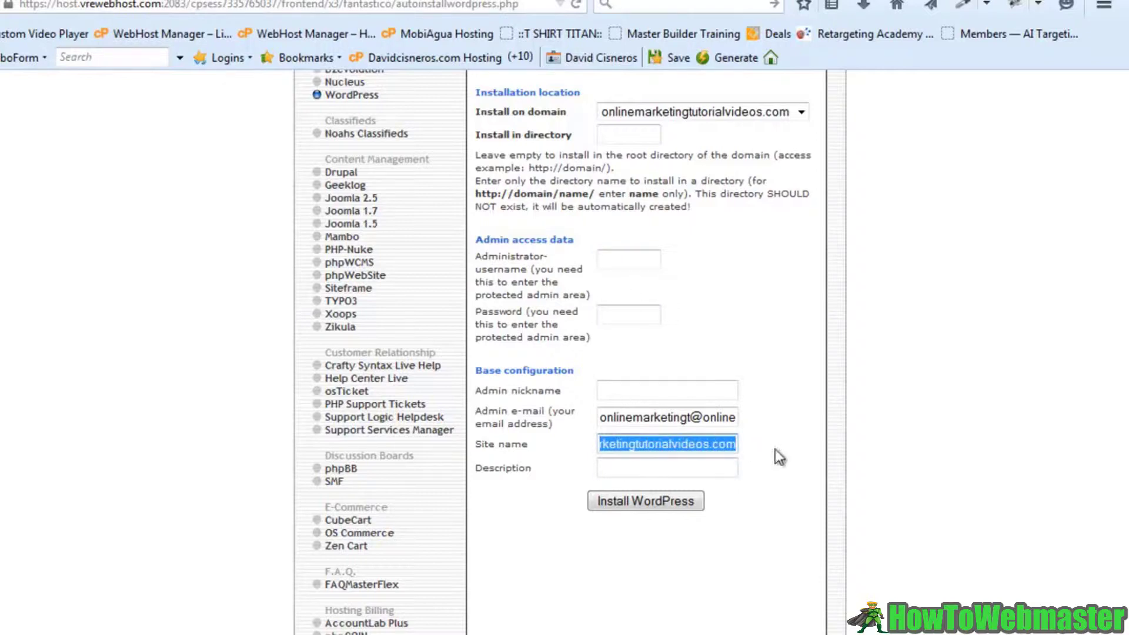
key(BackSpace)
drag(599, 418, 813, 422)
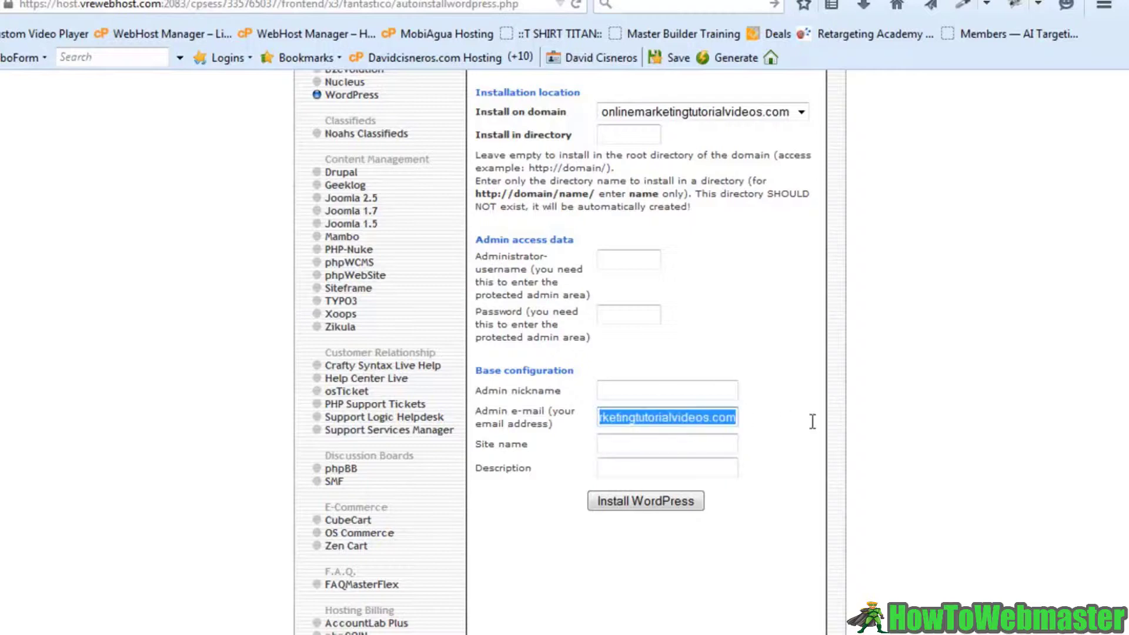
key(BackSpace)
click(706, 436)
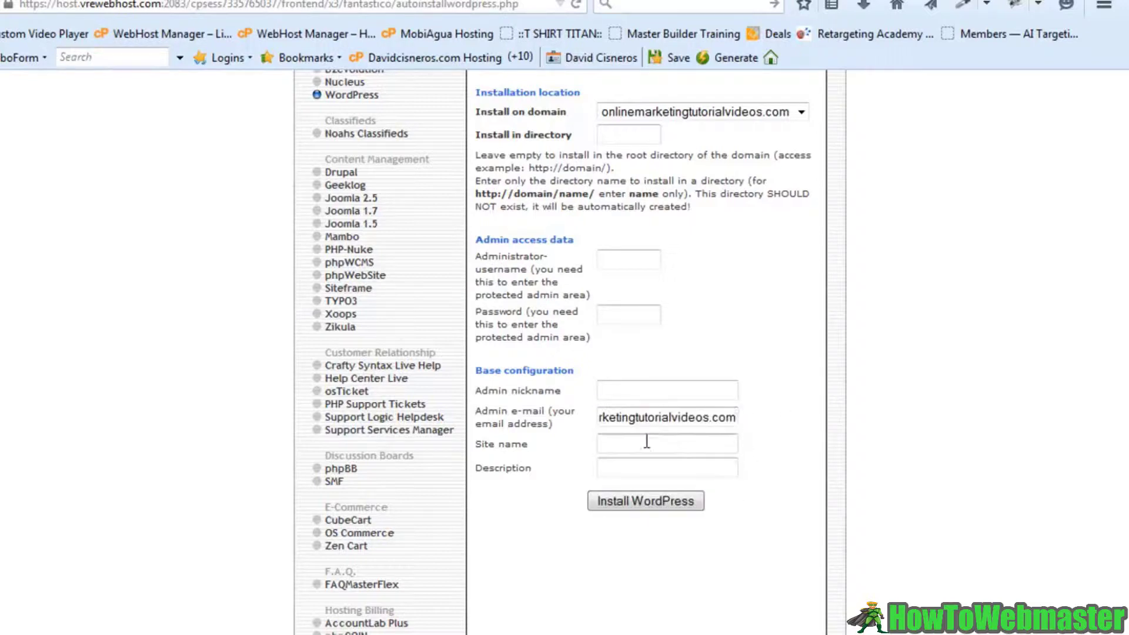
click(620, 471)
- Leave Fantastico, which logs out of cPanel
scroll(661, 318, up, 3)
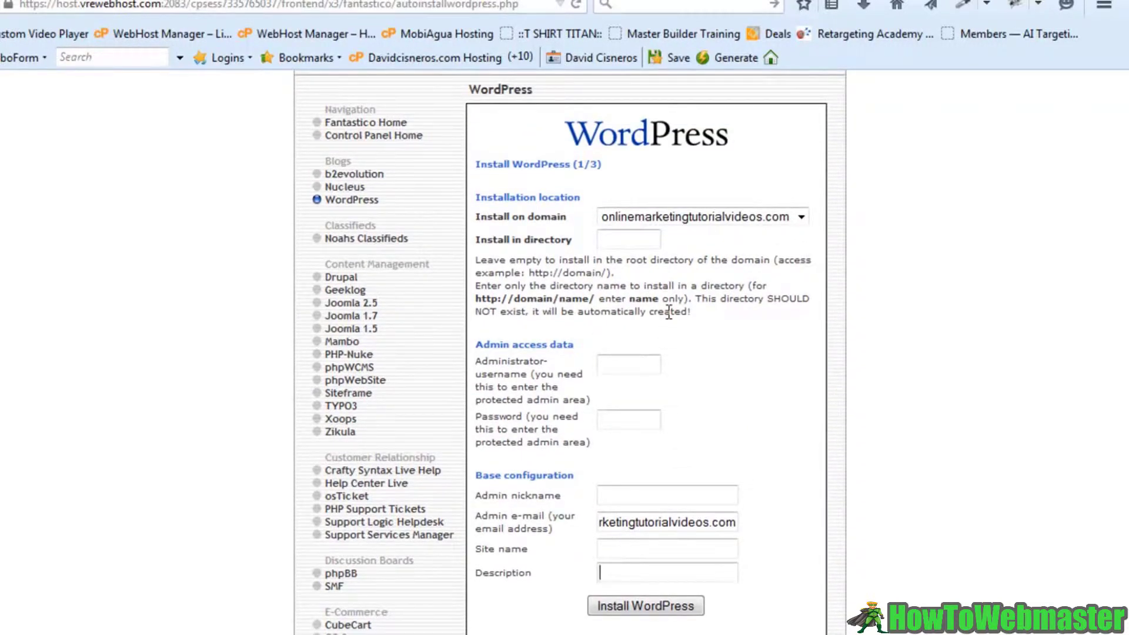
scroll(763, 336, down, 5)
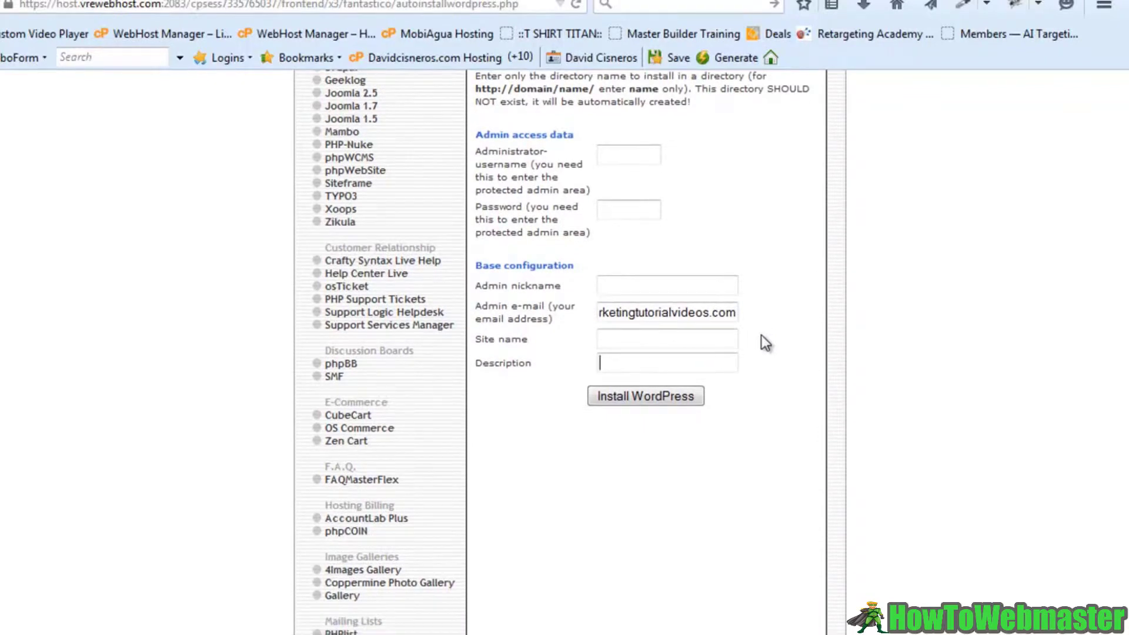
scroll(764, 343, up, 3)
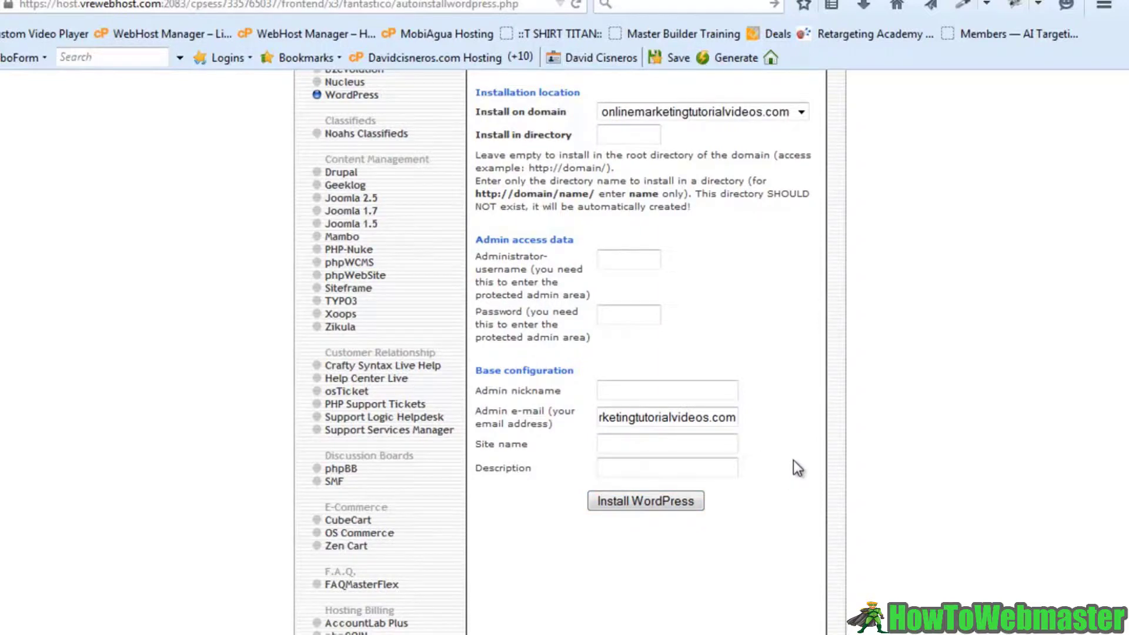
scroll(801, 454, up, 6)
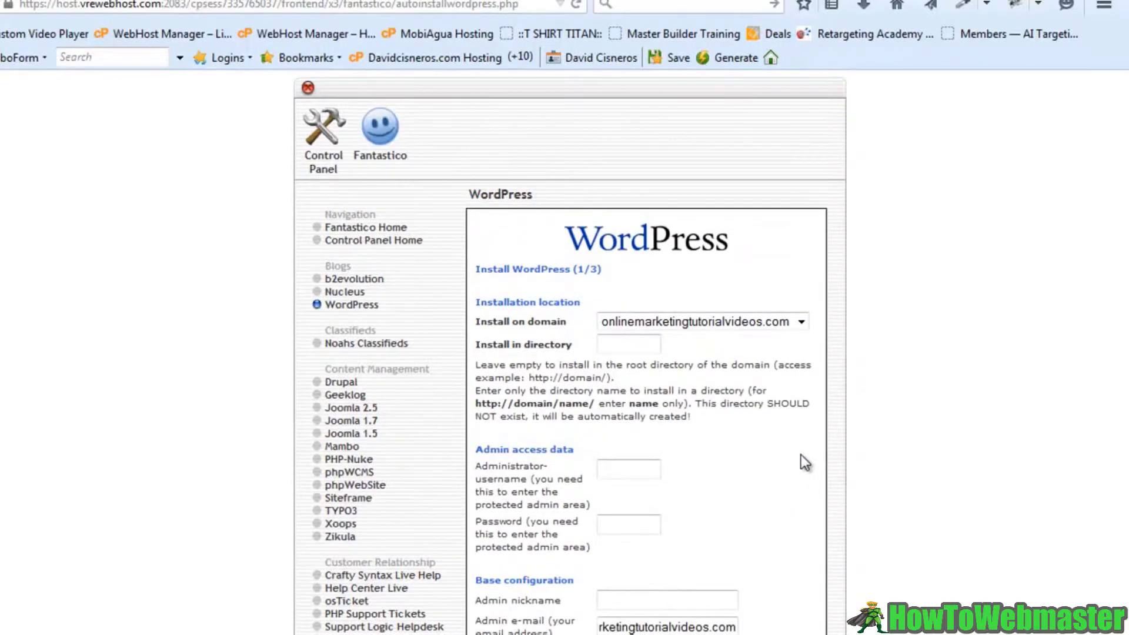
click(308, 88)
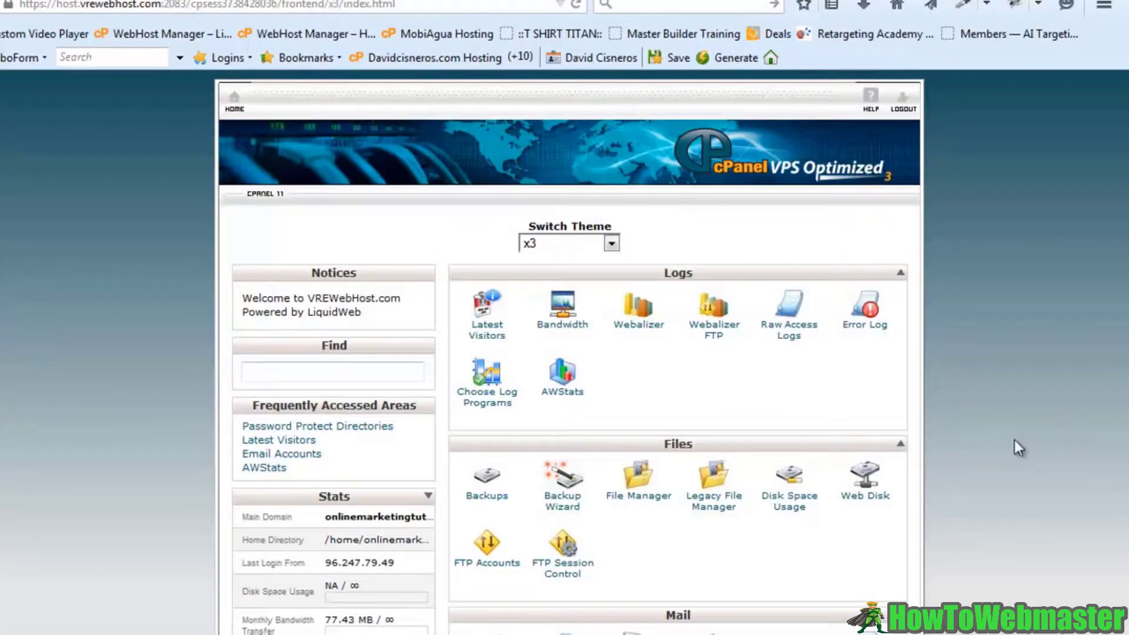
- Scroll down the cPanel home page and launch Softaculous Apps Installer
scroll(1014, 440, down, 15)
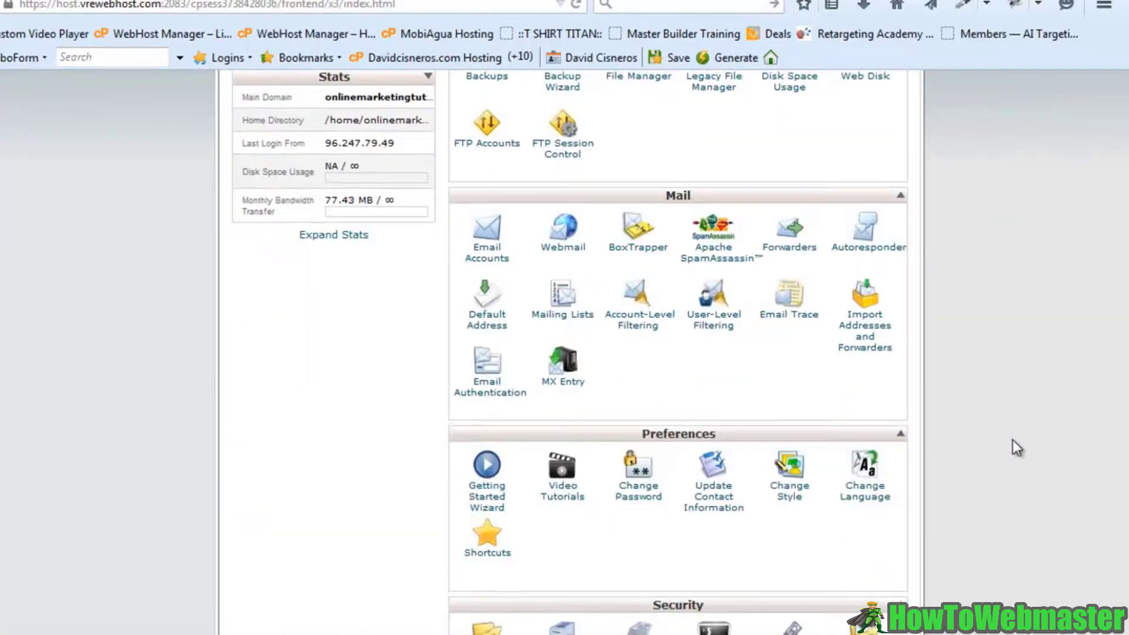
scroll(1013, 441, down, 4)
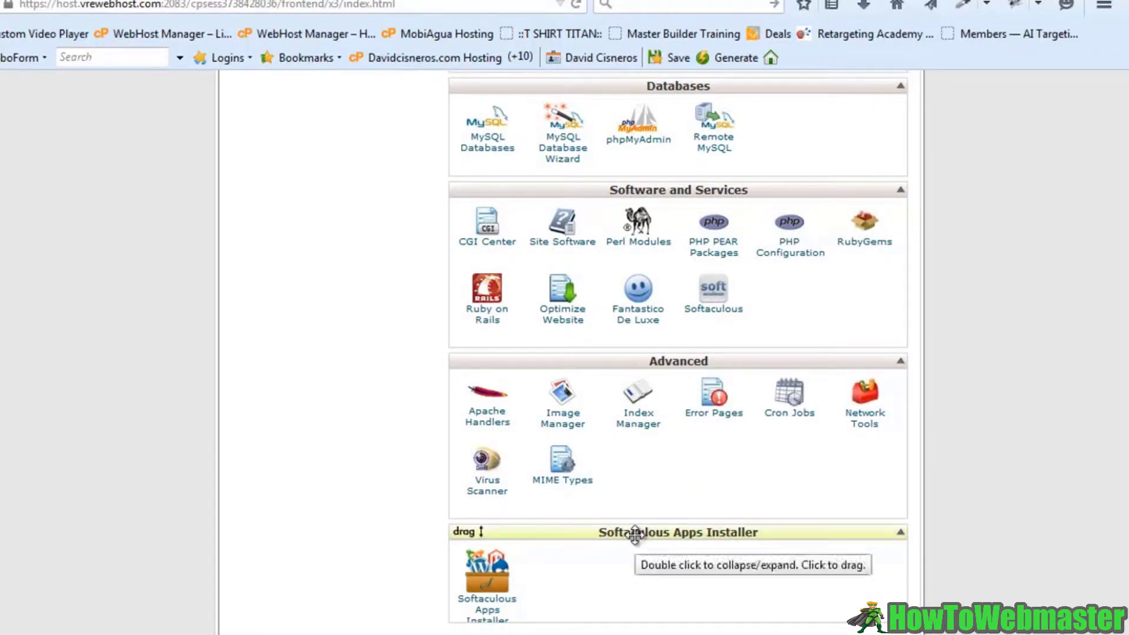
click(503, 584)
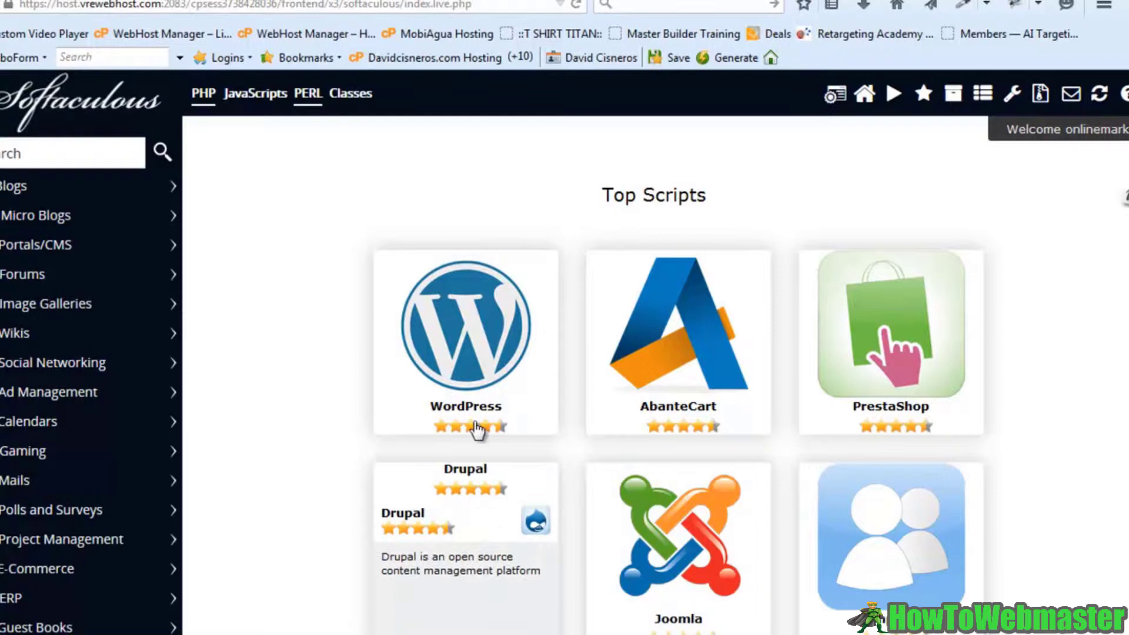
click(437, 413)
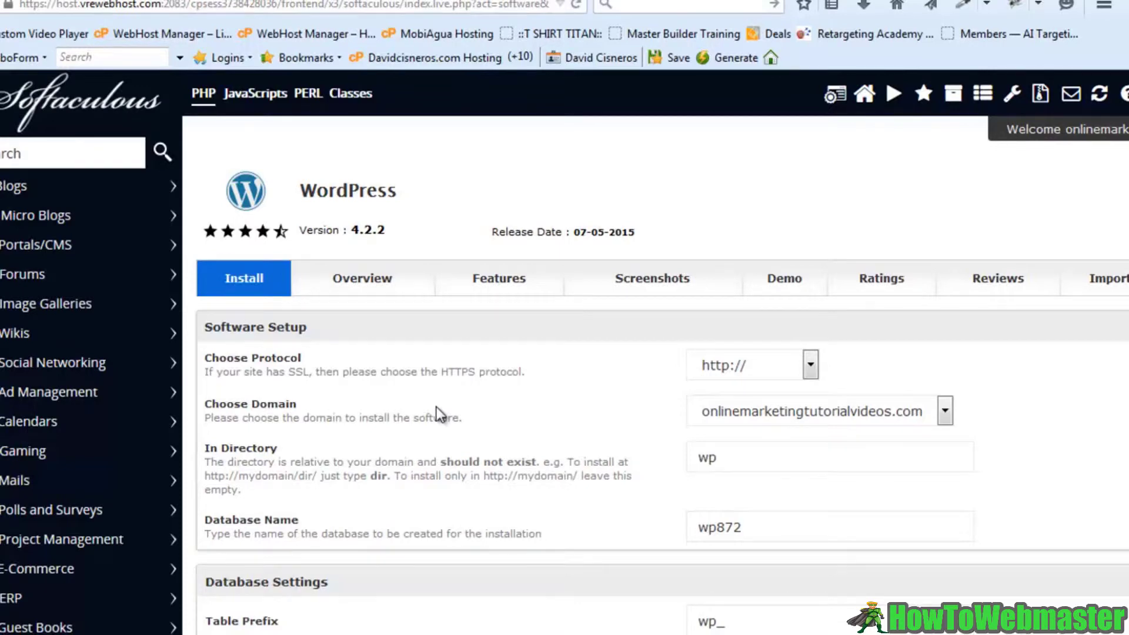
scroll(436, 407, down, 3)
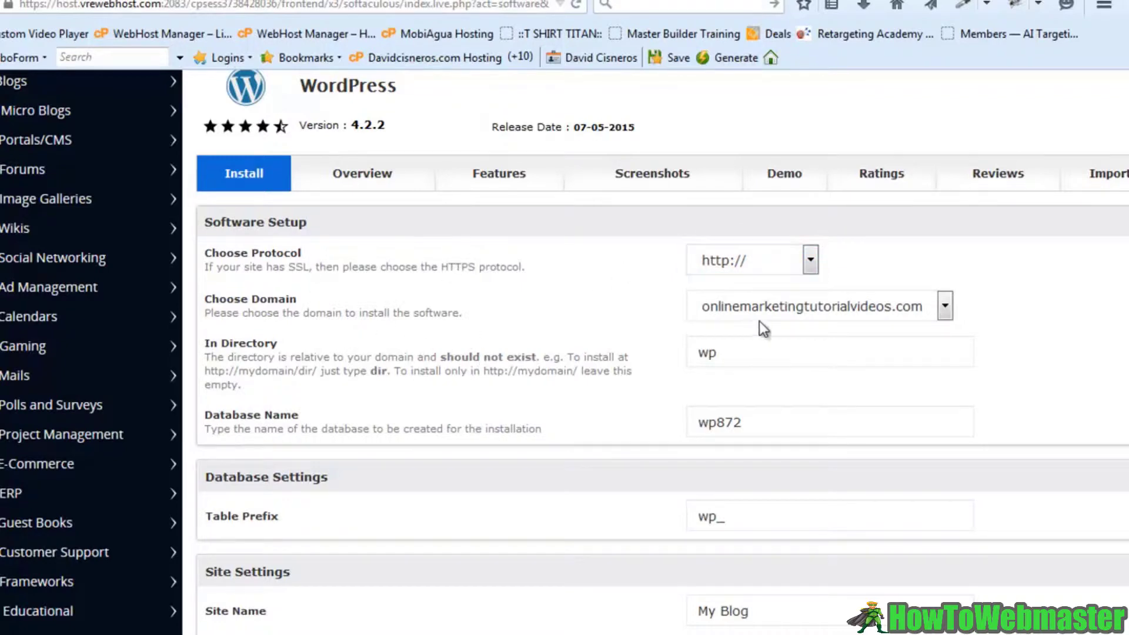
click(783, 309)
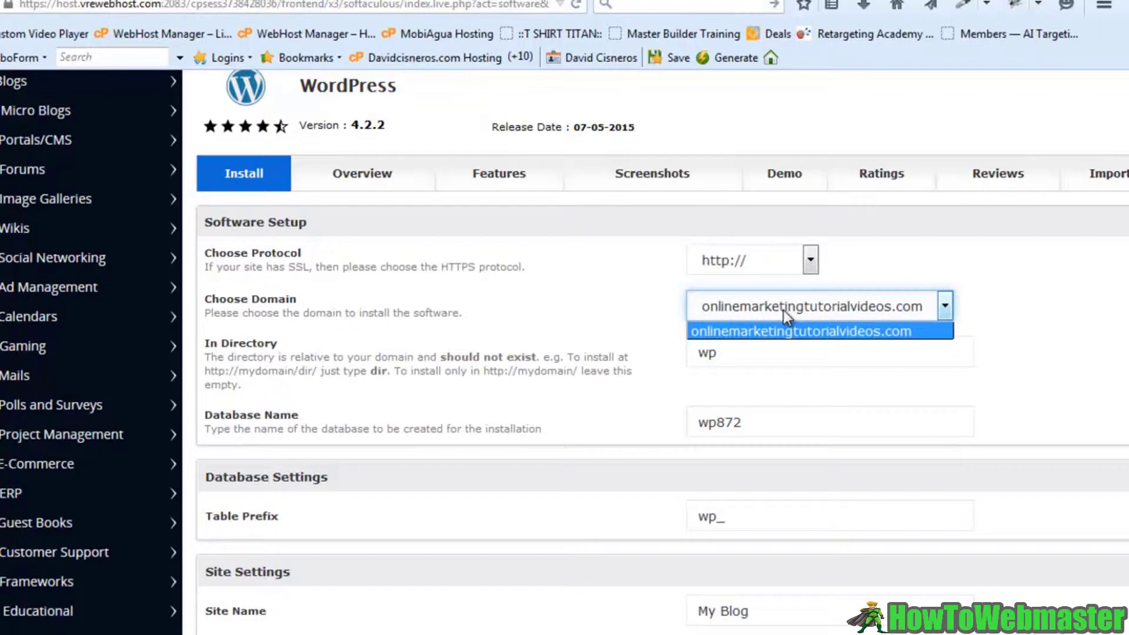
click(572, 338)
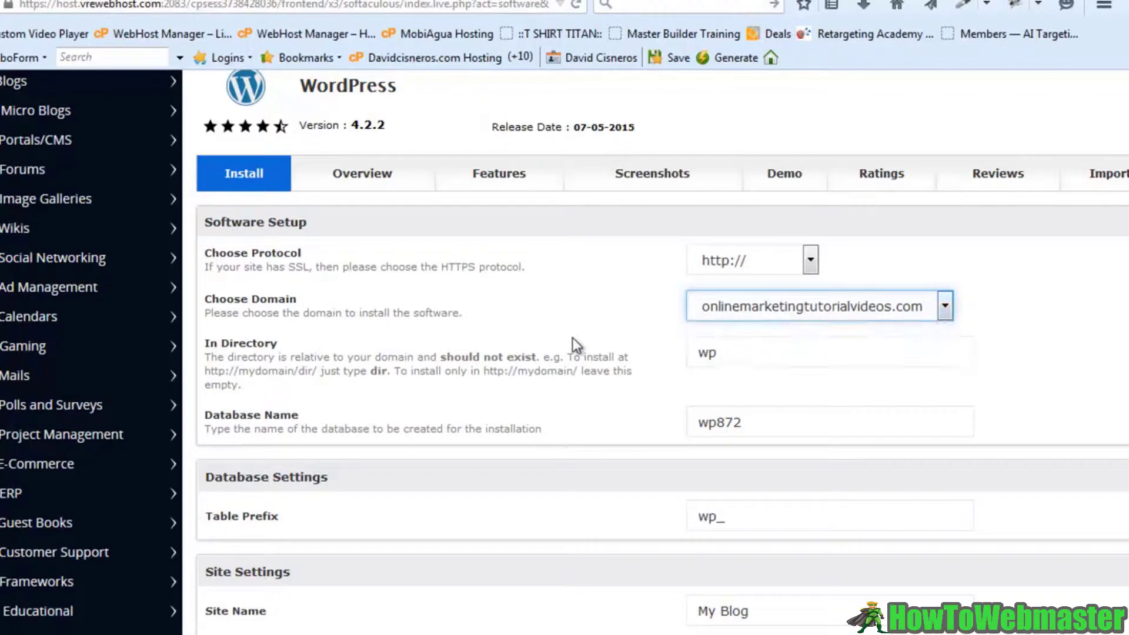
click(732, 355)
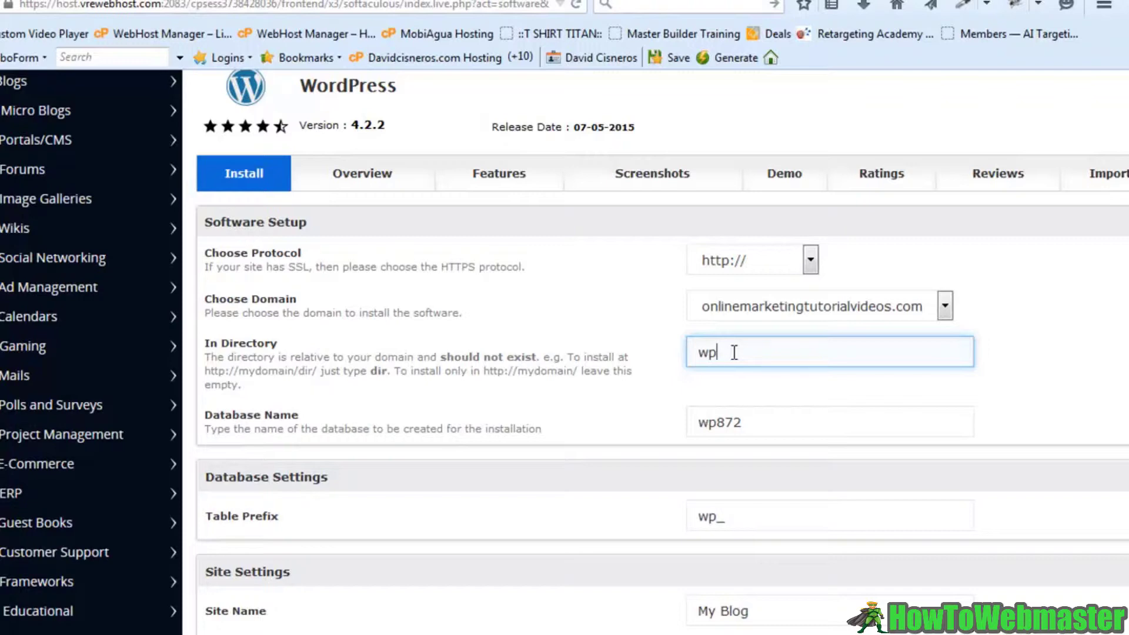
drag(734, 353, 660, 356)
click(743, 357)
double_click(711, 354)
click(748, 353)
scroll(750, 352, down, 3)
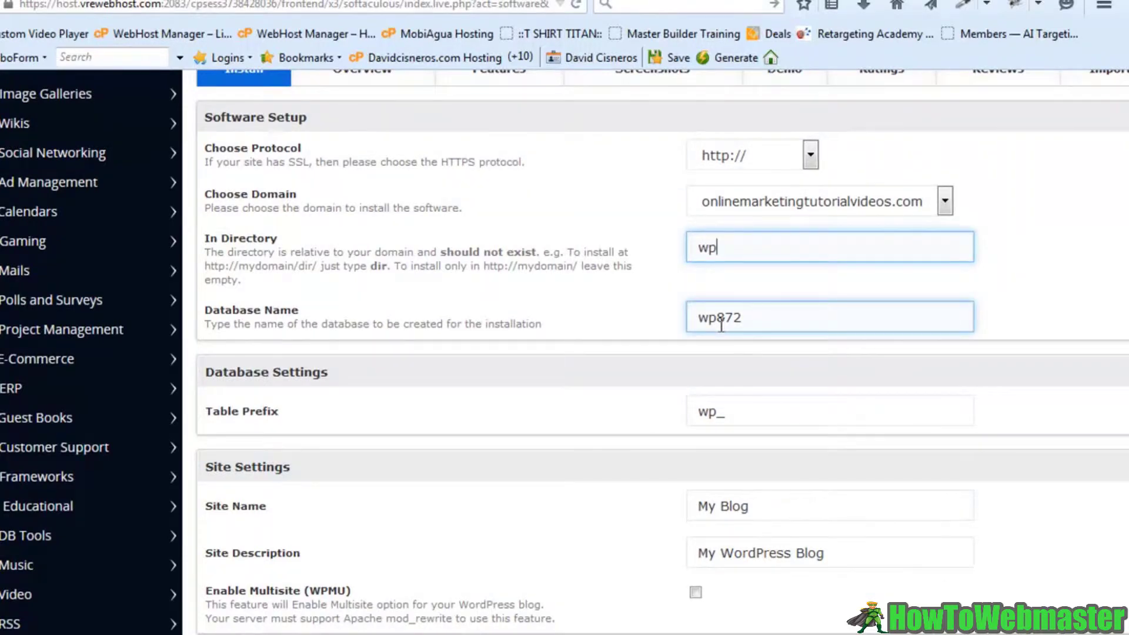
- Set Site Name to 'Online Marketing Tutorial Videos' and description to 'Building Our Online Business Step by Step'
scroll(721, 326, down, 6)
drag(766, 293, 637, 290)
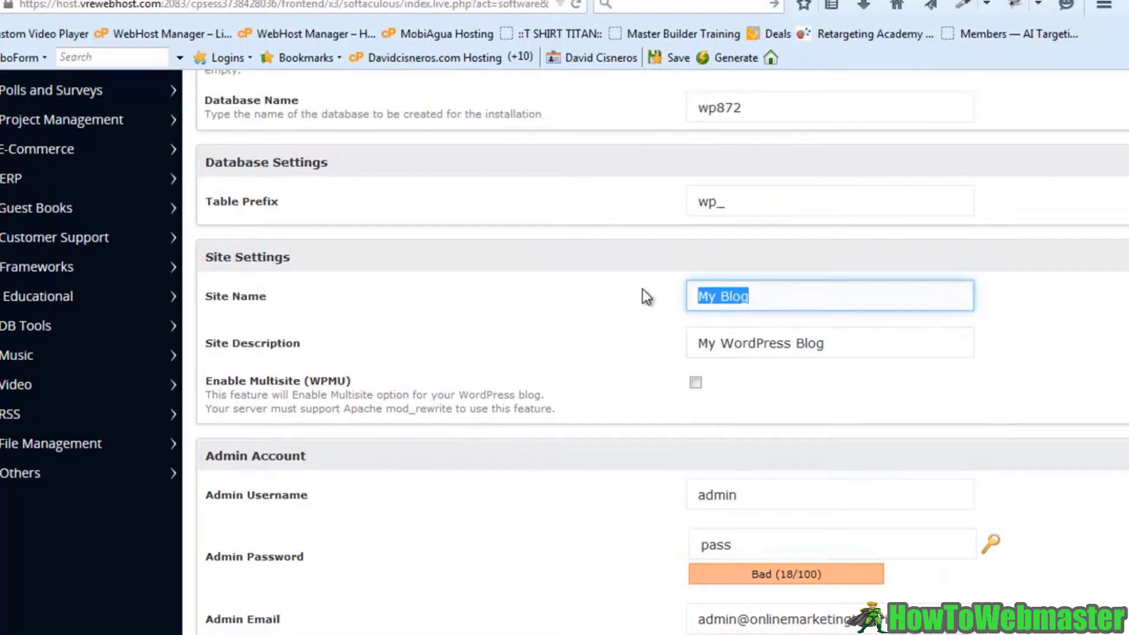
text(Online Marketi)
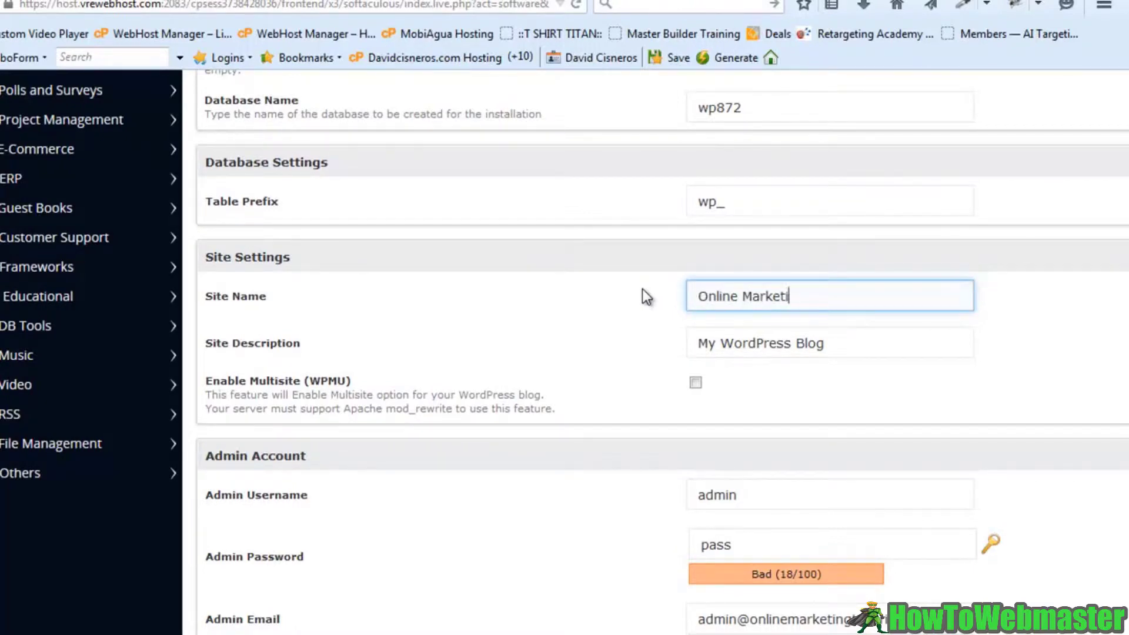
text(ng Tutorial Videos)
triple_click(809, 348)
text(Step By)
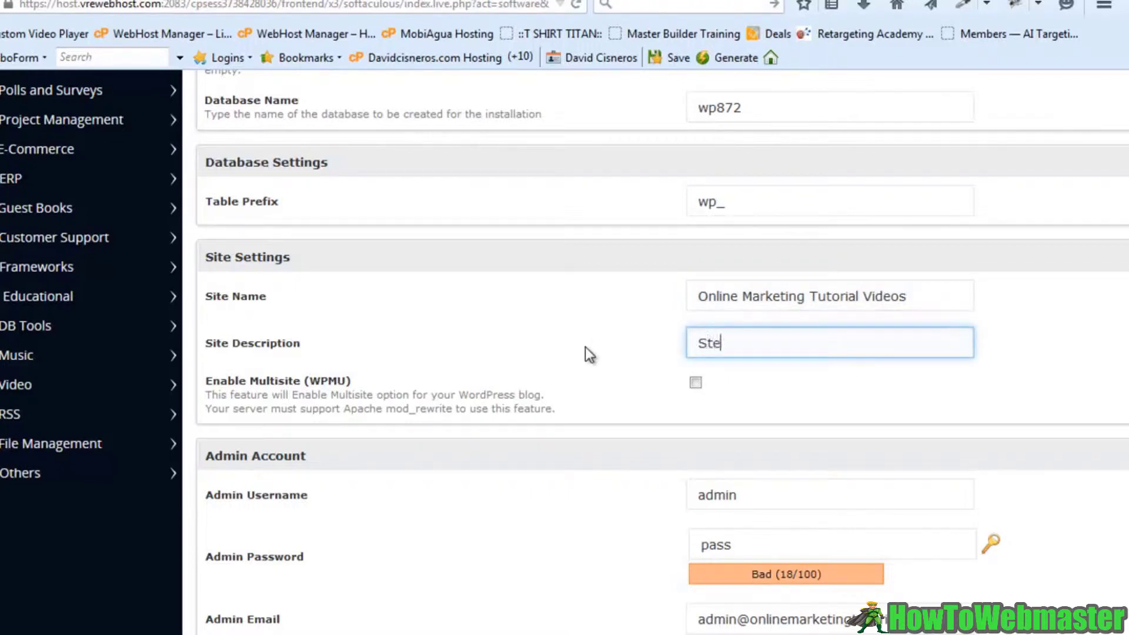
key(BackSpace)
key(BackSpace)
key(BackSpace)
key(BackSpace)
key(BackSpace)
key(BackSpace)
key(BackSpace)
text(Building)
text(Our Busi)
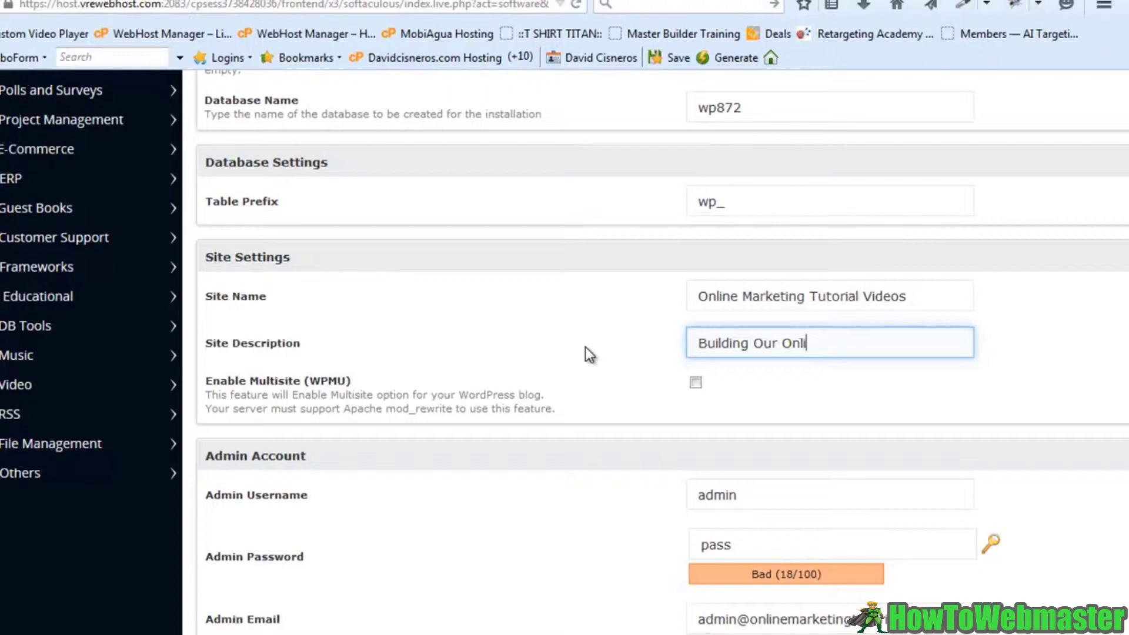
text(ne Business Ste)
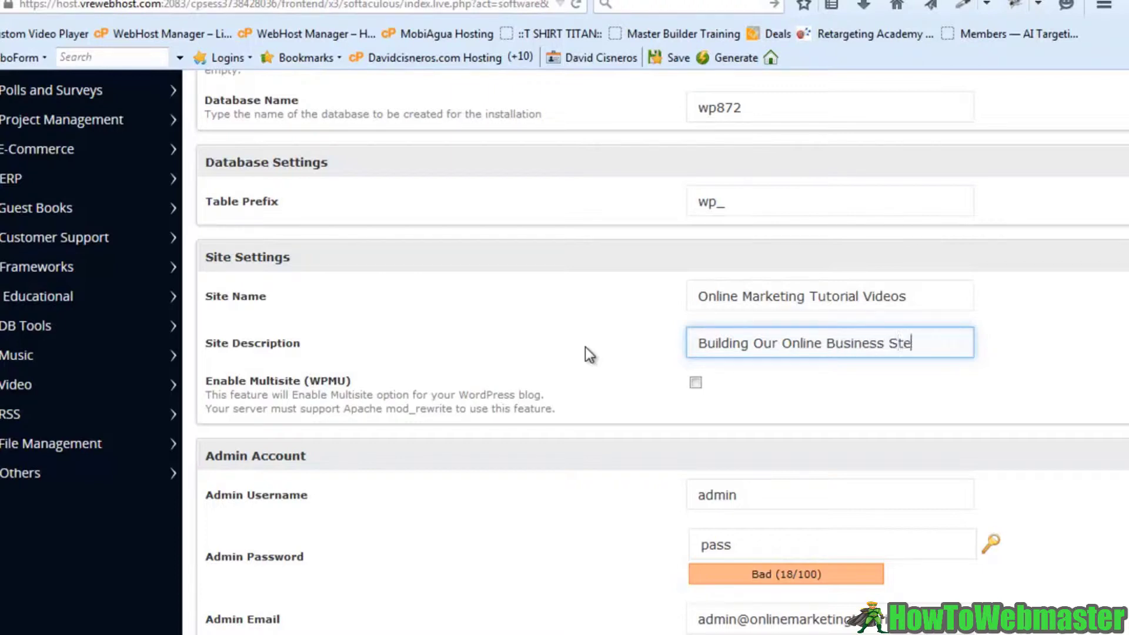
text(p by Step)
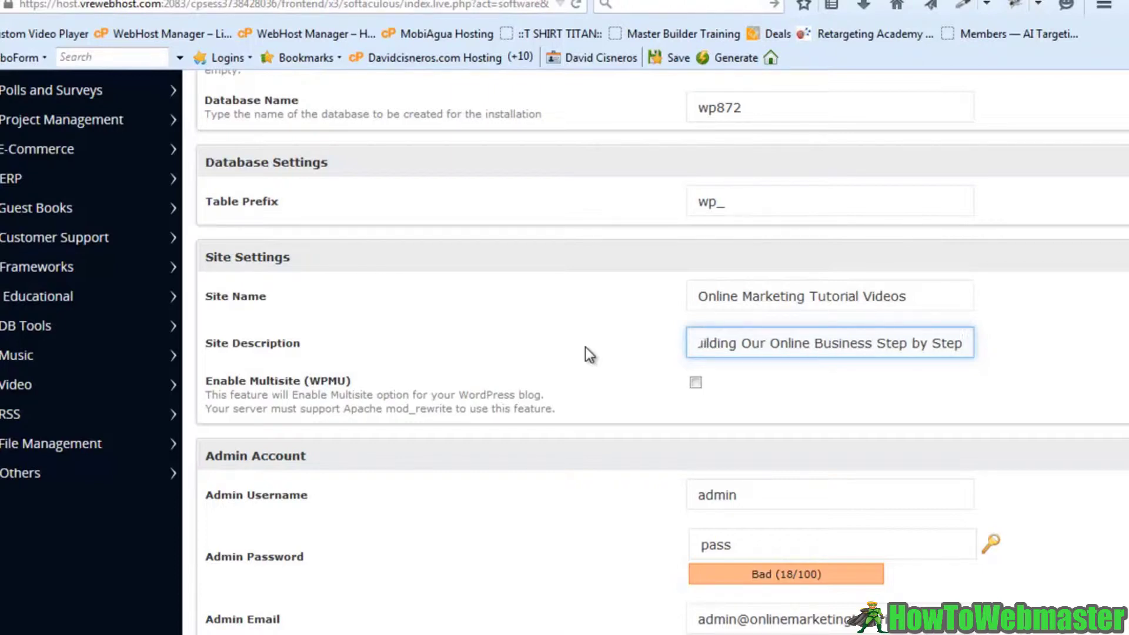
click(571, 405)
- Change the Admin Email prefix from admin to support
scroll(573, 404, down, 3)
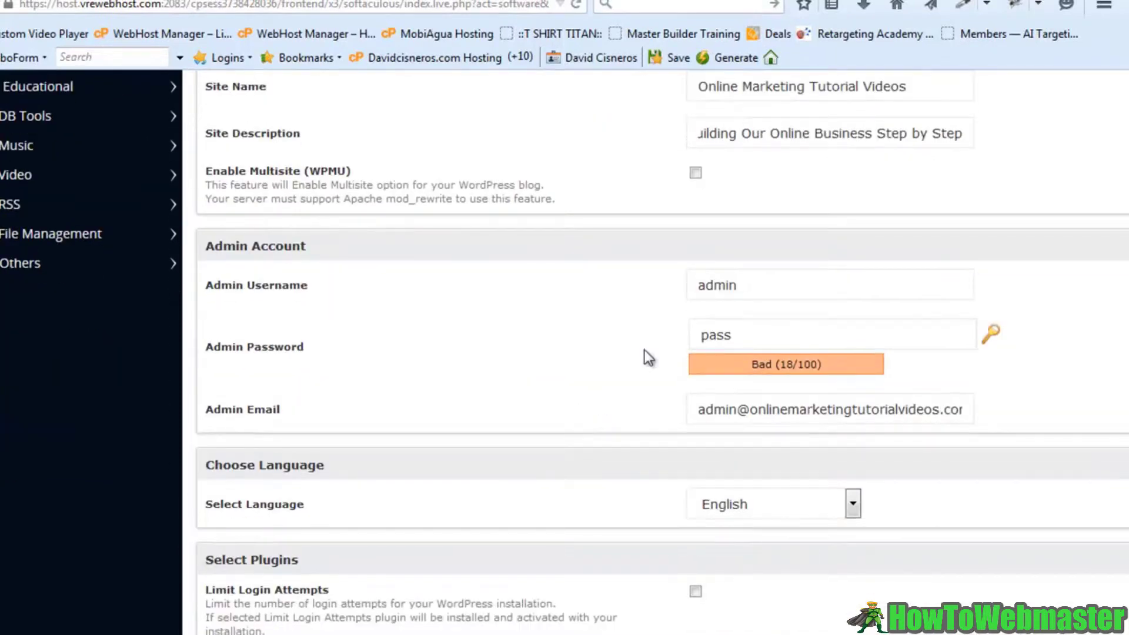
click(733, 290)
click(744, 334)
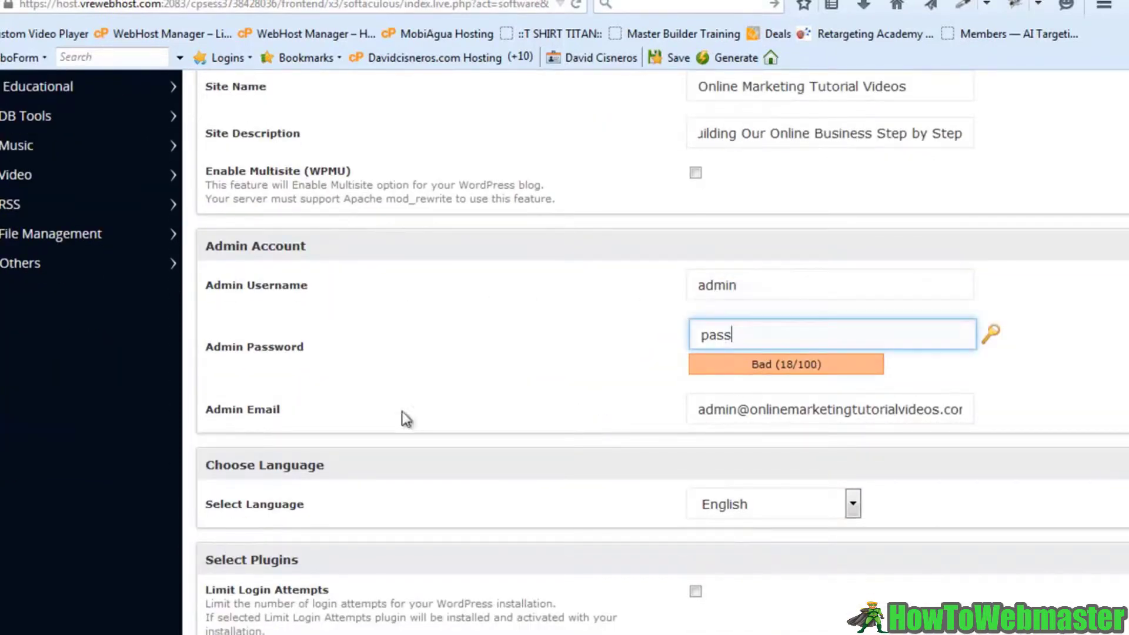
drag(735, 408, 668, 414)
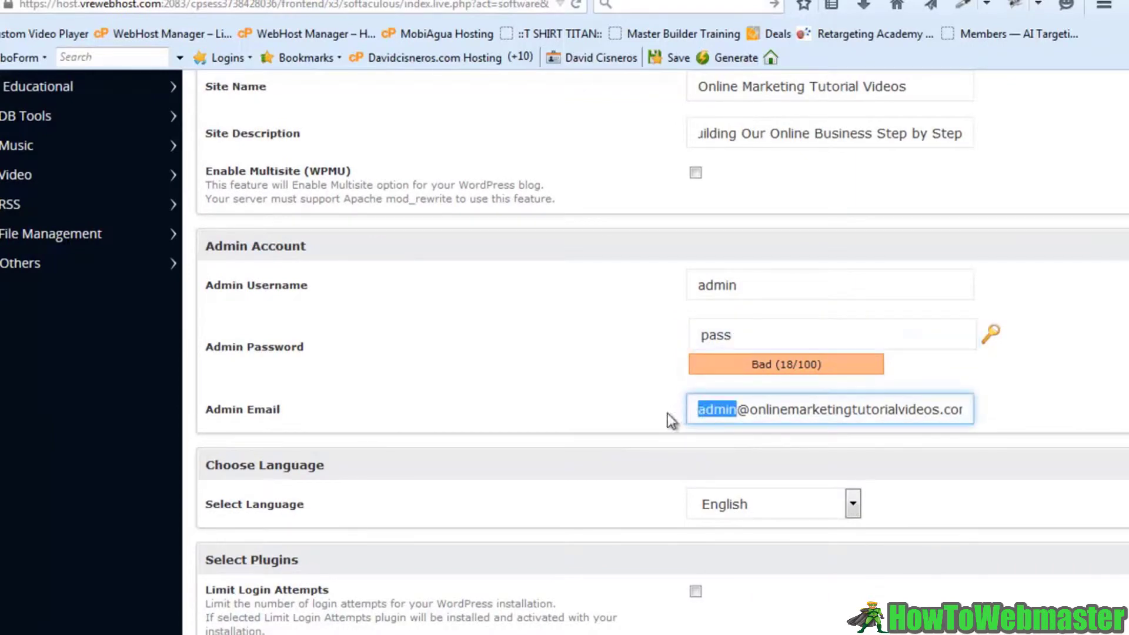
text(support)
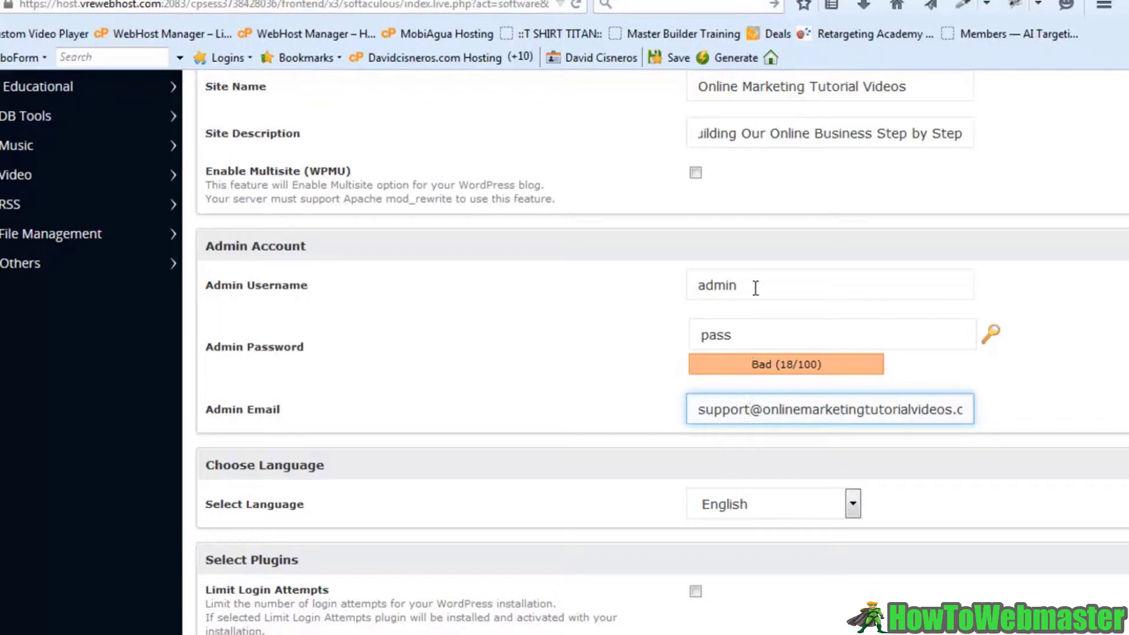
click(745, 340)
scroll(585, 431, down, 5)
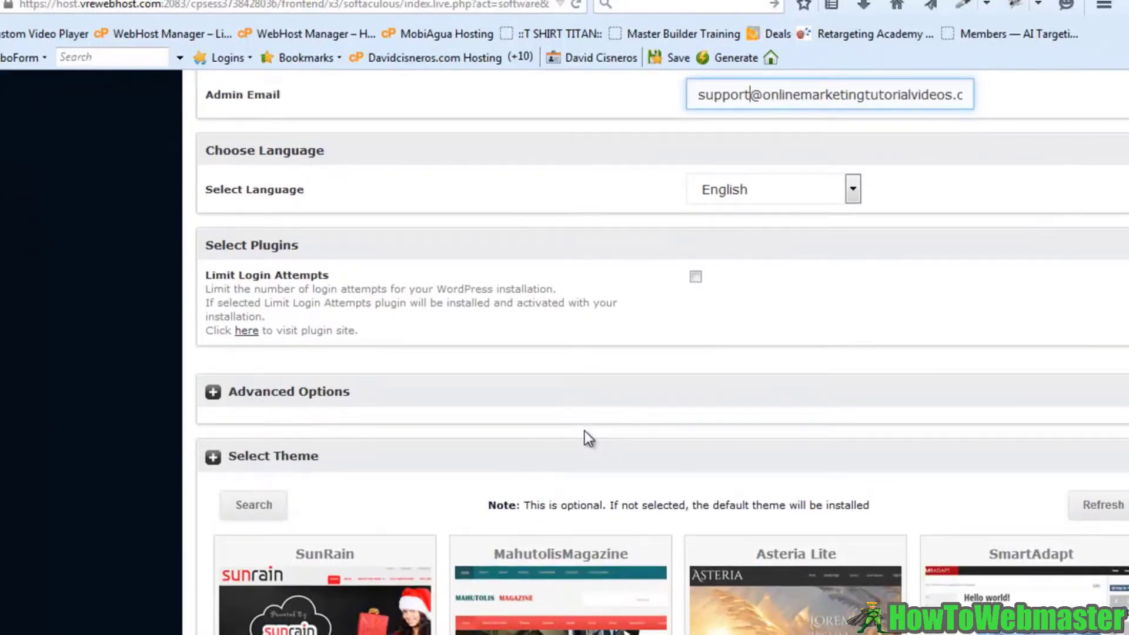
- Select the SunRain theme and start the WordPress installation
scroll(585, 433, down, 3)
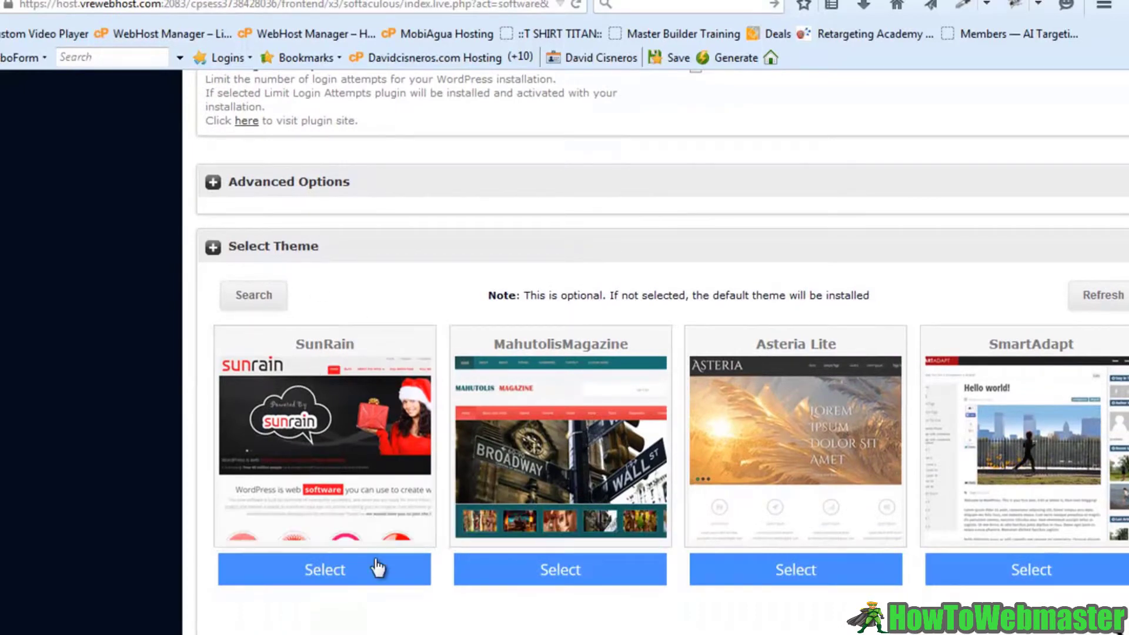
click(353, 575)
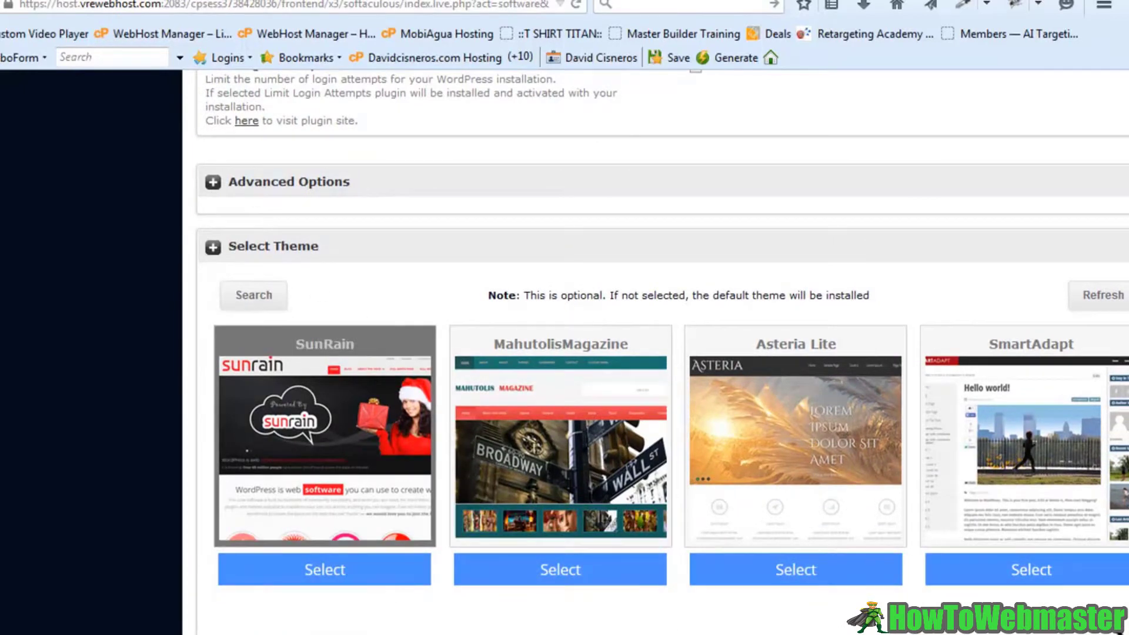
scroll(845, 357, up, 2)
scroll(845, 357, up, 15)
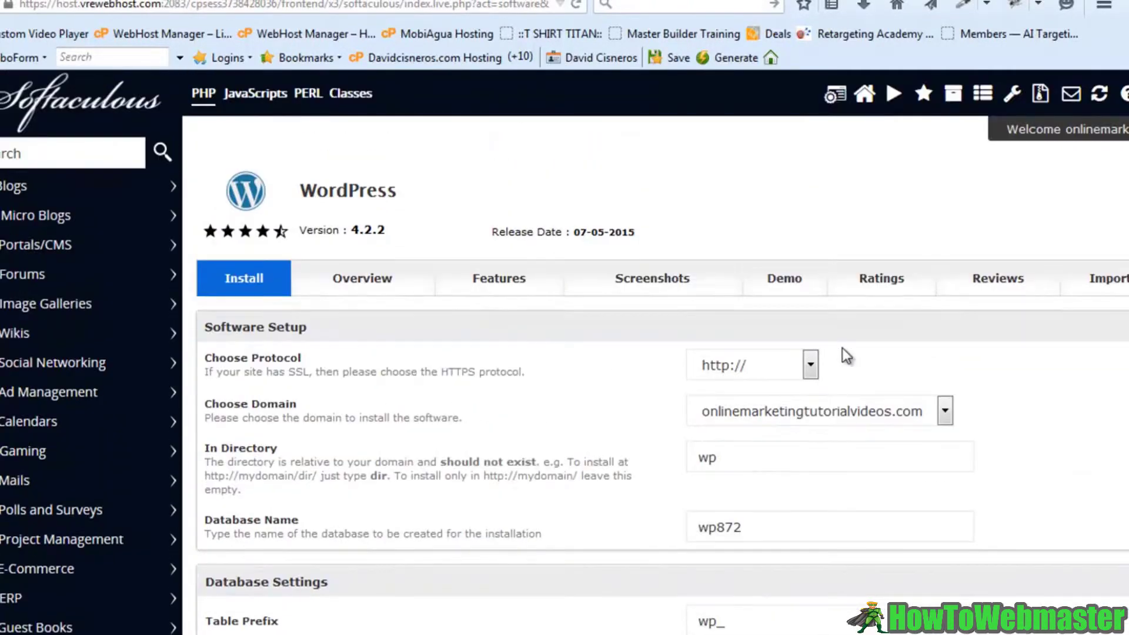
scroll(840, 349, down, 12)
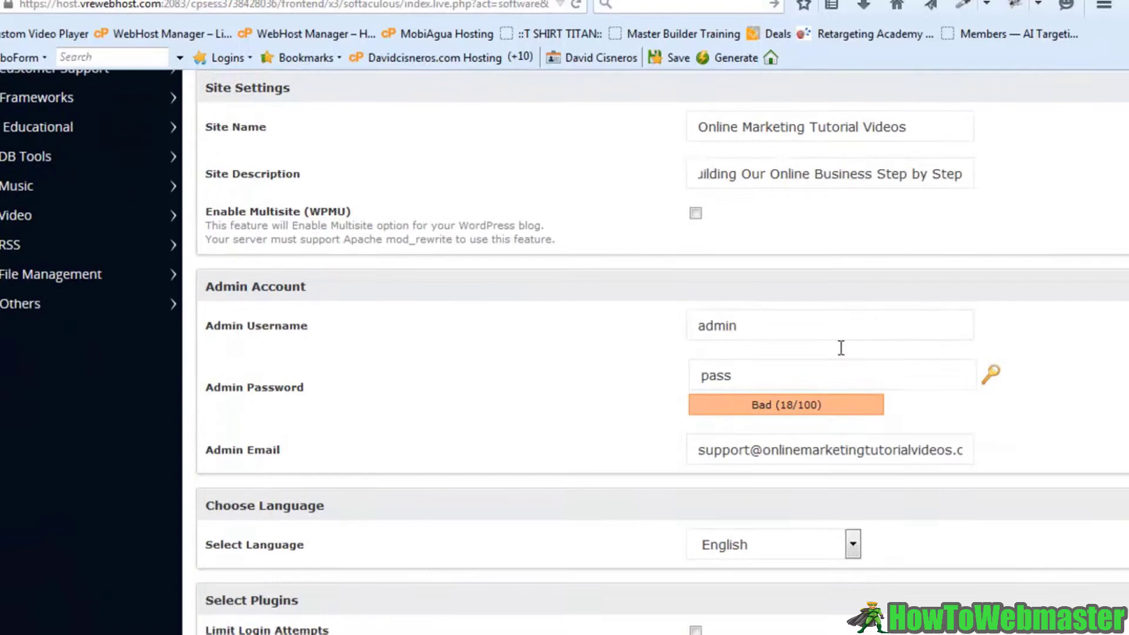
scroll(840, 348, down, 11)
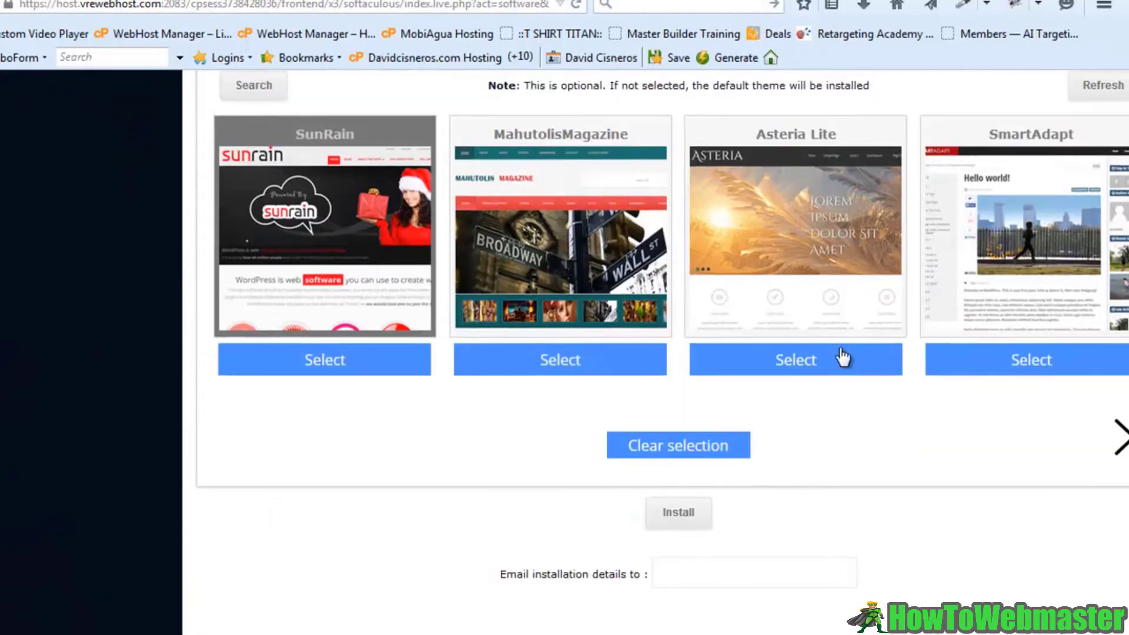
click(674, 517)
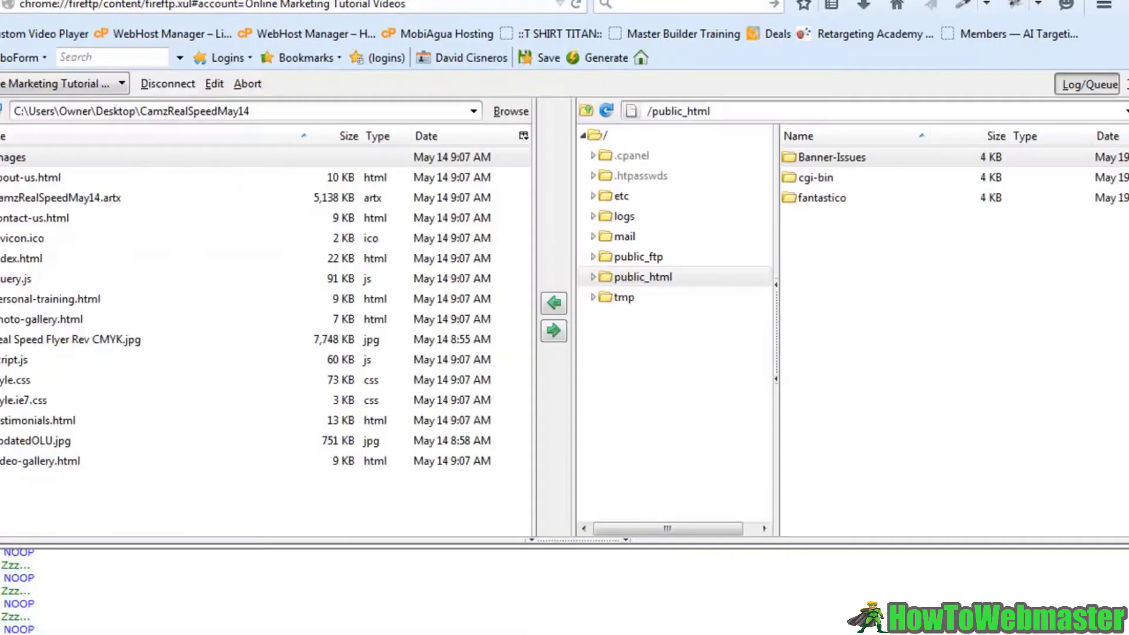
- Reconnect FireFTP, open public_html, refresh it, and select the new wp folder
click(579, 5)
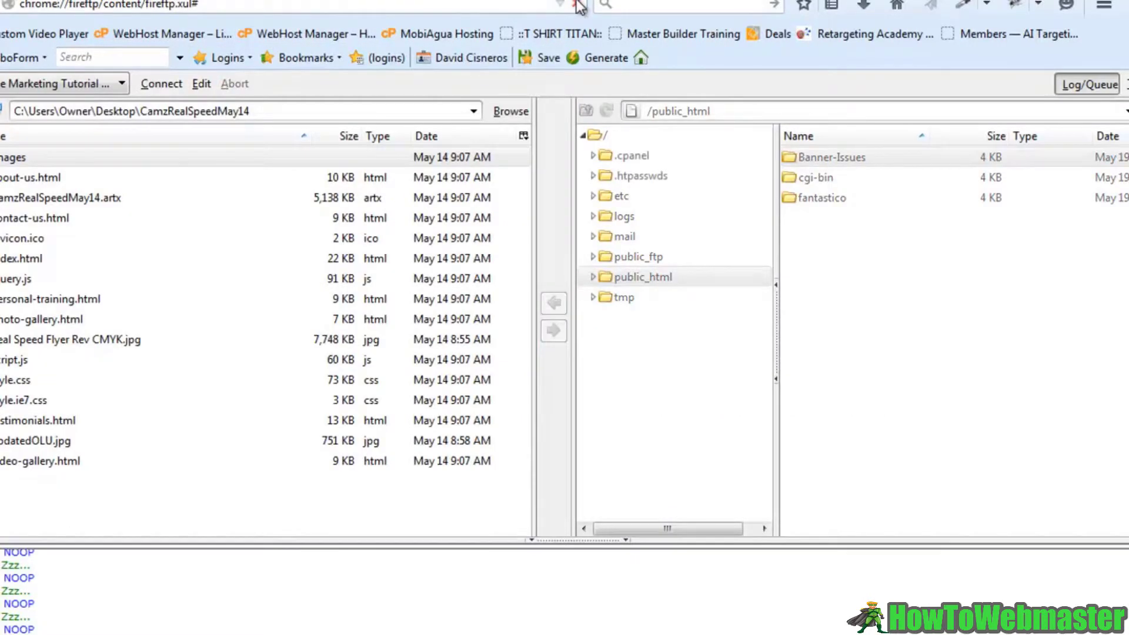
click(161, 85)
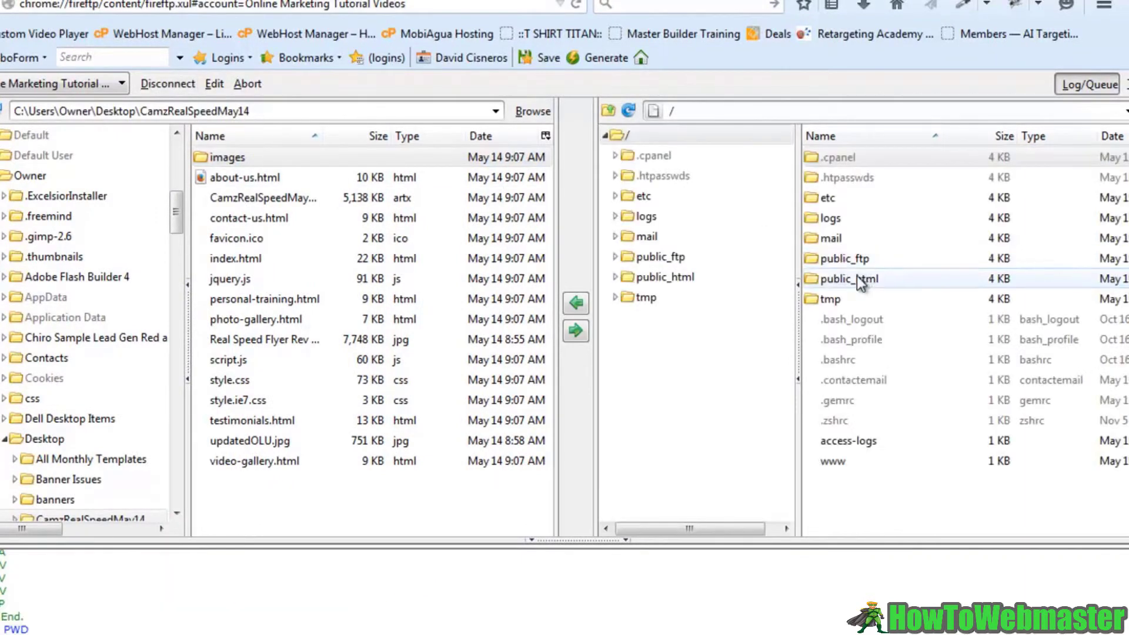
double_click(856, 276)
click(628, 111)
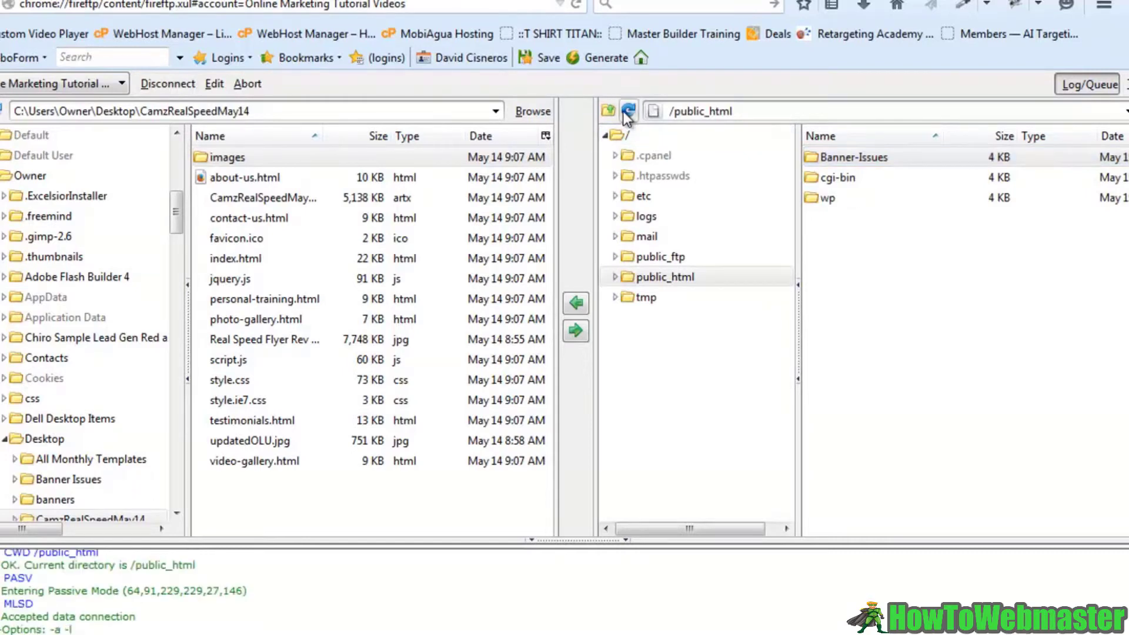
click(839, 201)
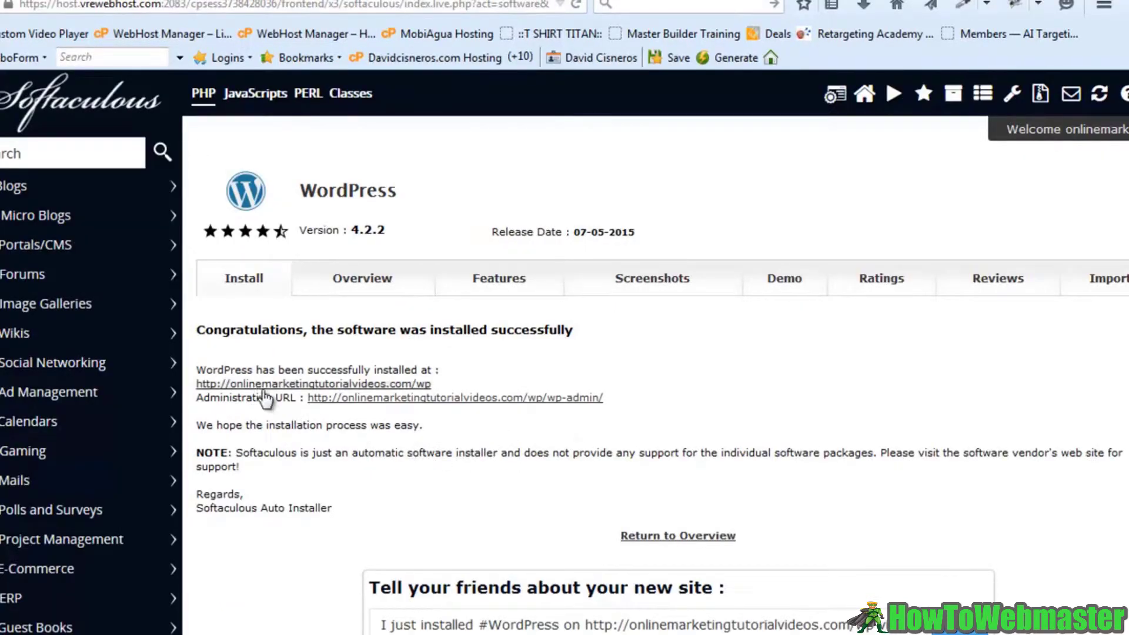
click(415, 384)
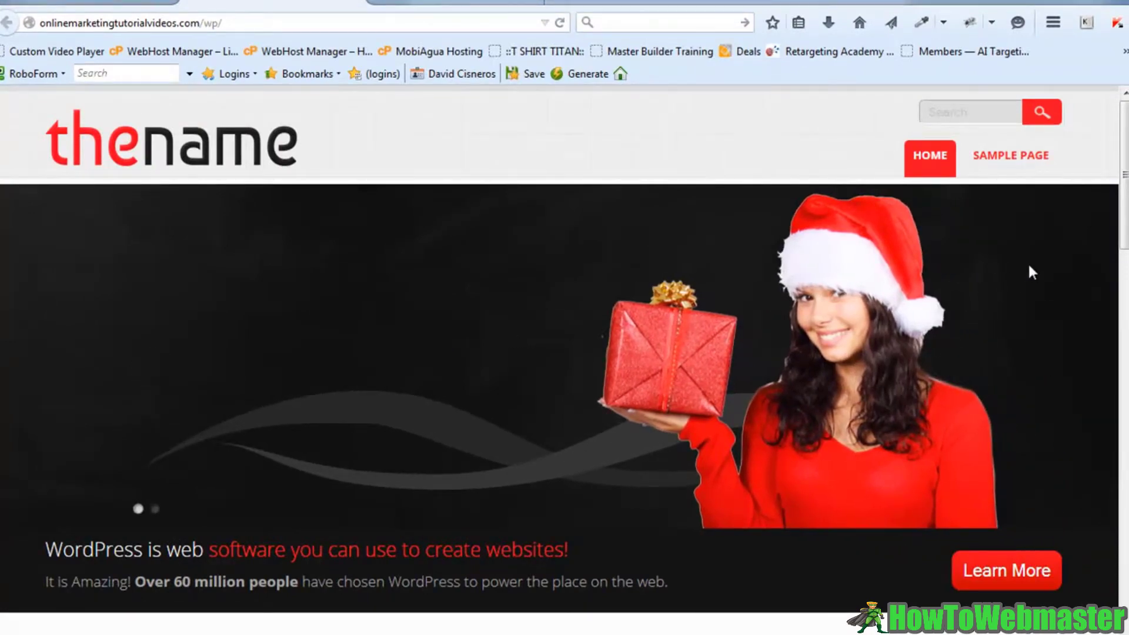
- Scroll through the SunRain-themed site, then select 'wp/' in the address bar
scroll(1030, 270, down, 3)
scroll(1031, 272, down, 15)
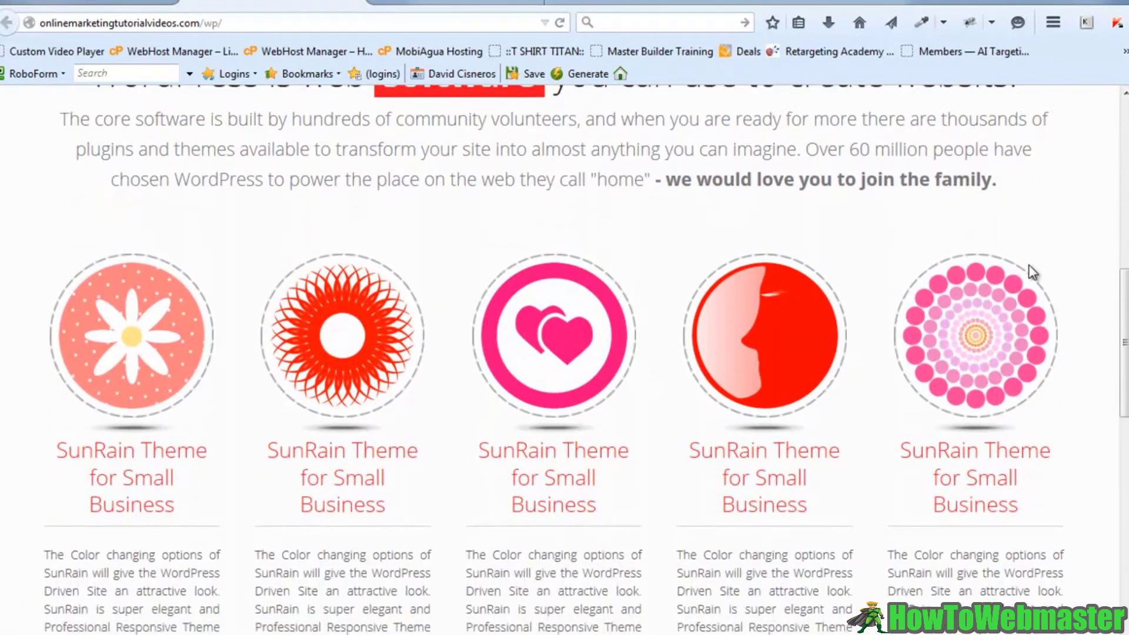
scroll(1033, 272, down, 8)
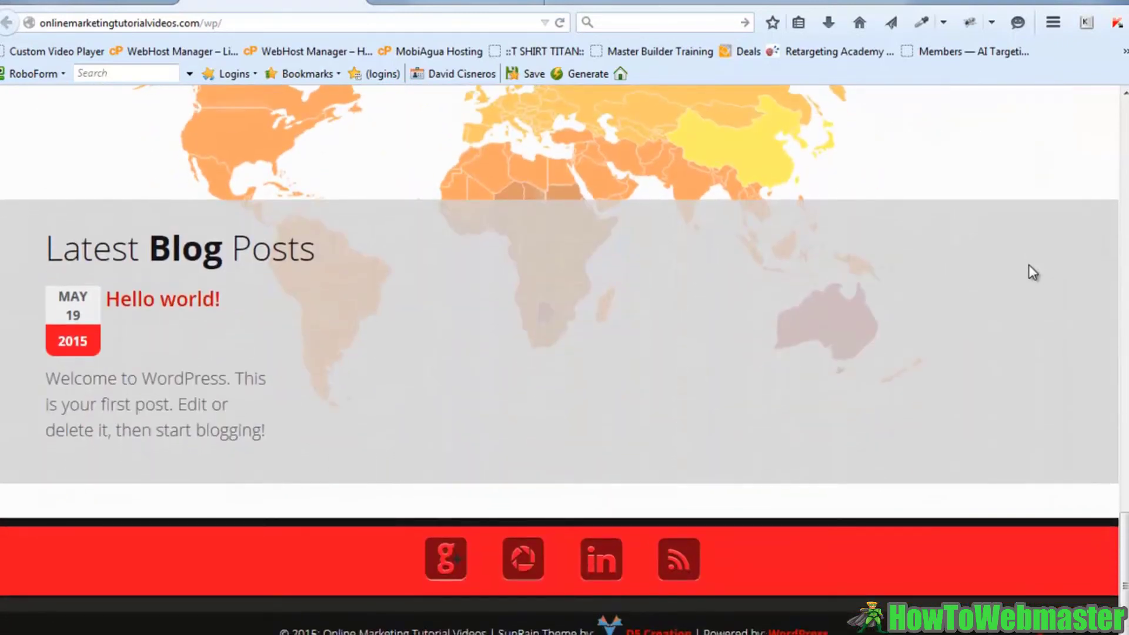
scroll(1029, 273, up, 20)
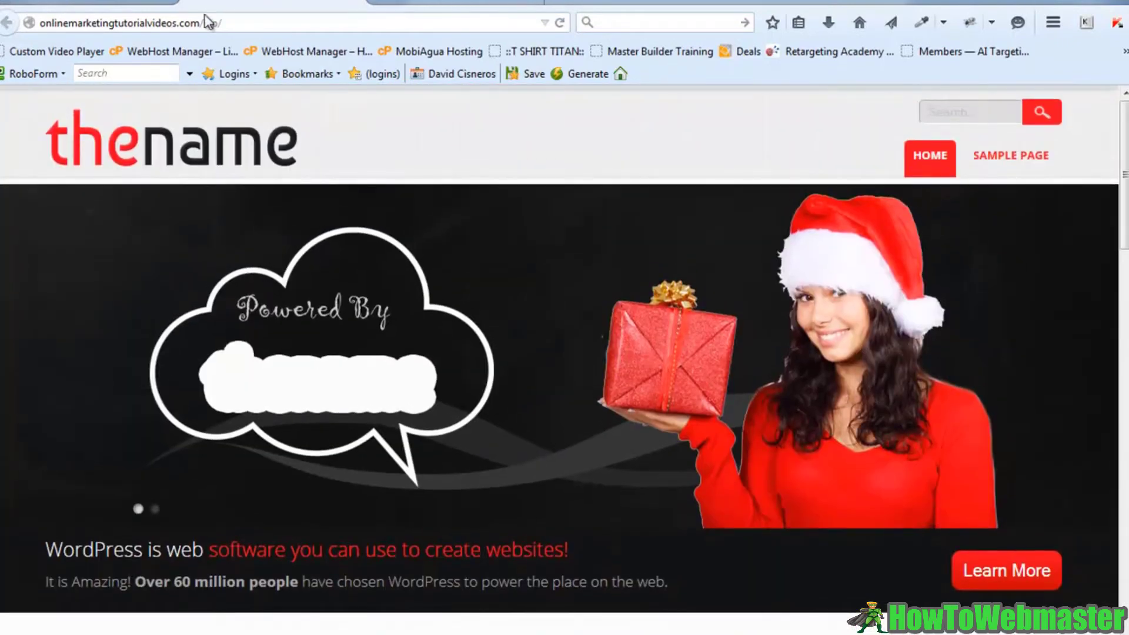
drag(205, 18, 241, 23)
click(234, 23)
- Load the bare domain root, then return to the site by appending /wp
key(BackSpace)
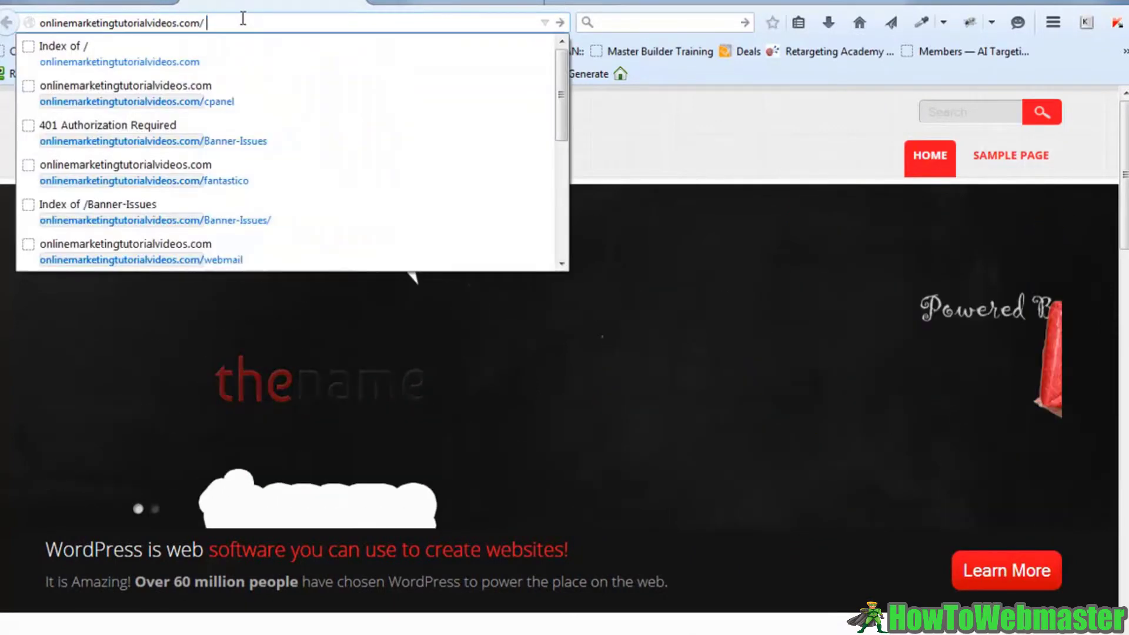
key(Return)
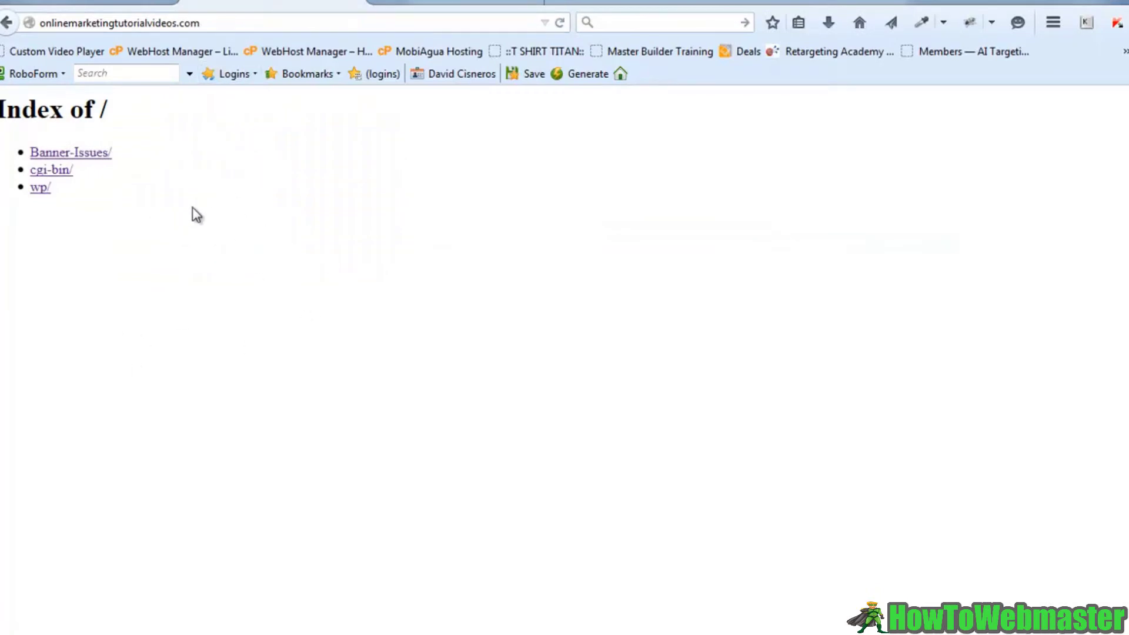
click(218, 24)
click(217, 23)
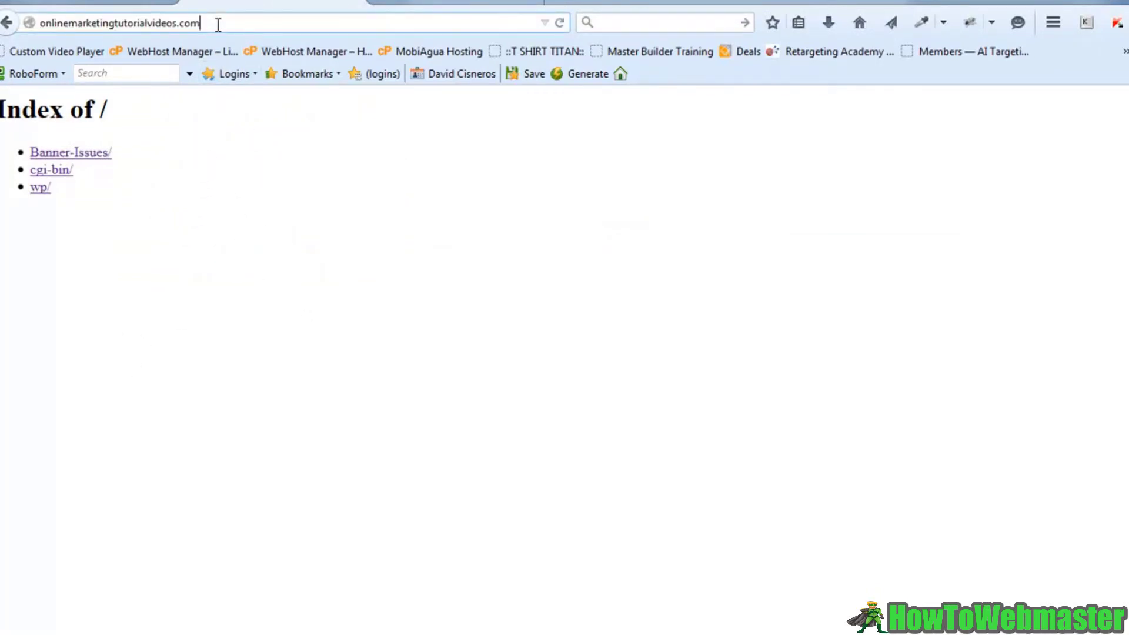
text(/wp)
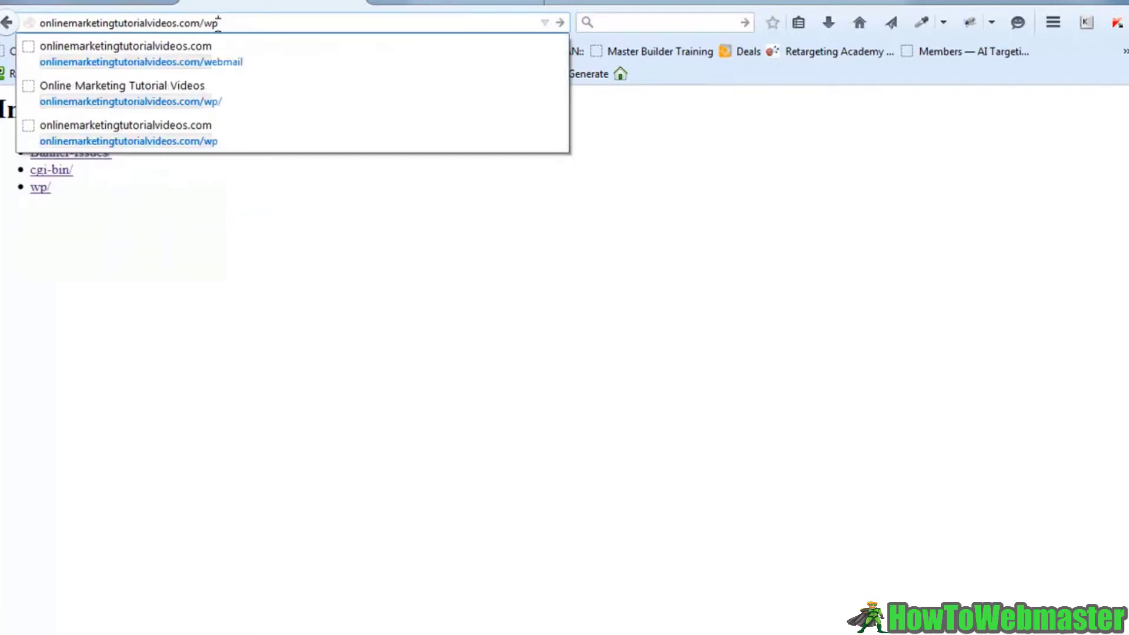
key(Return)
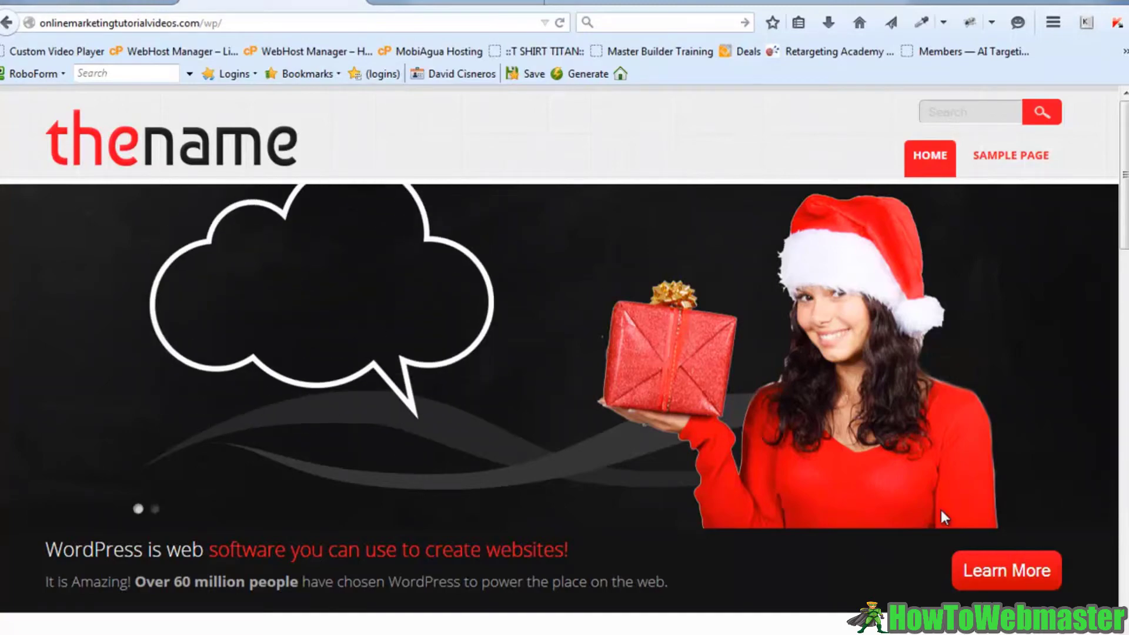
scroll(1043, 441, down, 2)
scroll(1047, 443, down, 7)
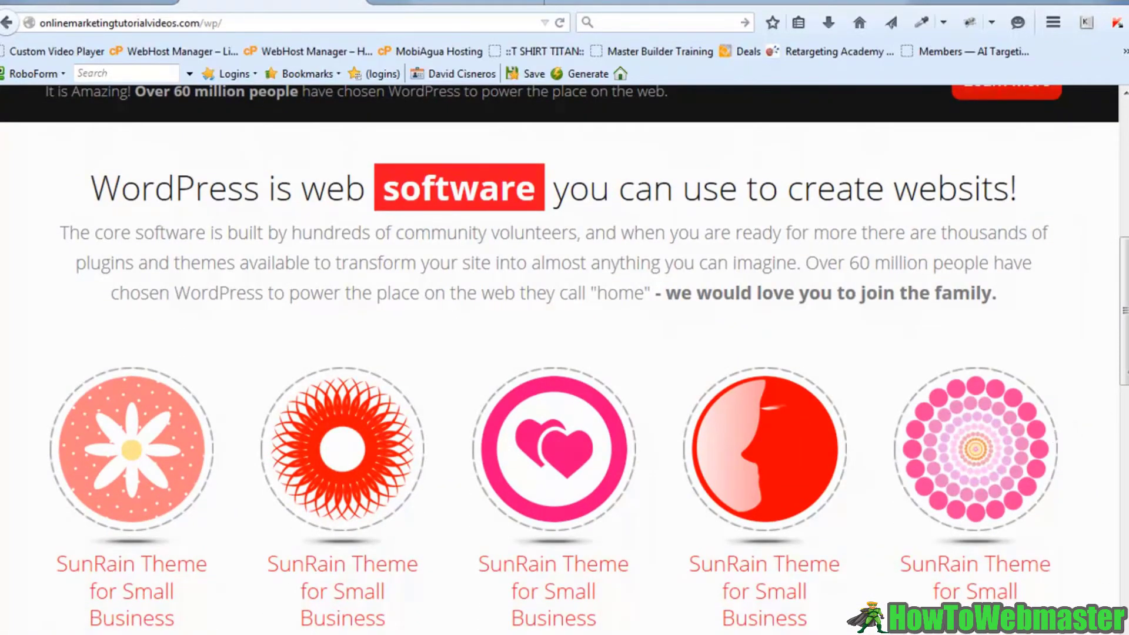
scroll(950, 314, down, 20)
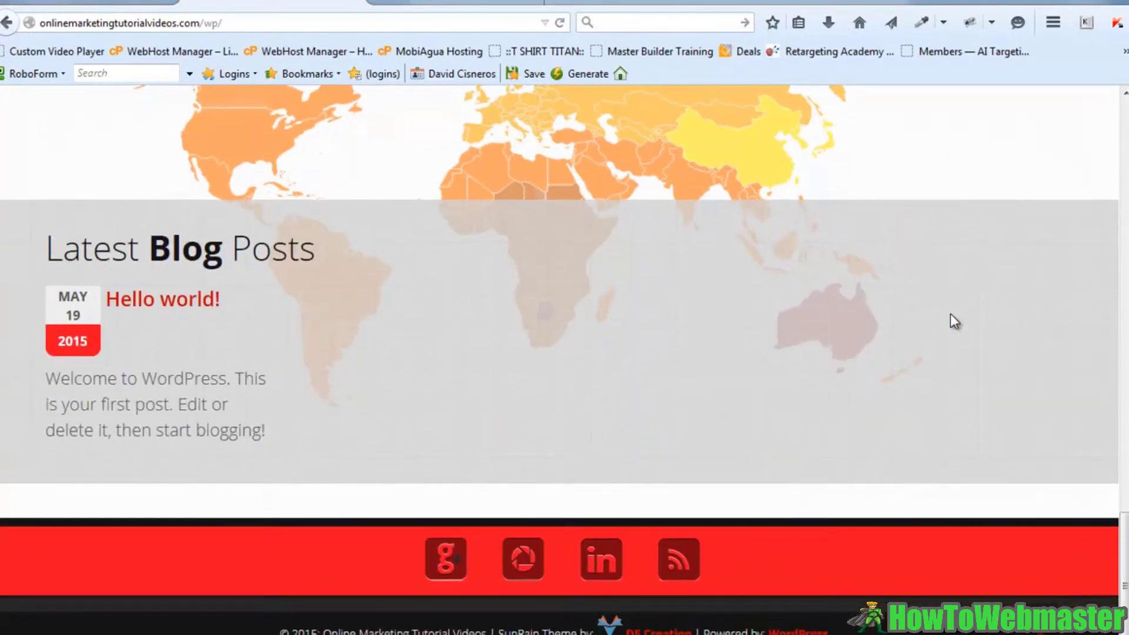
scroll(950, 315, up, 20)
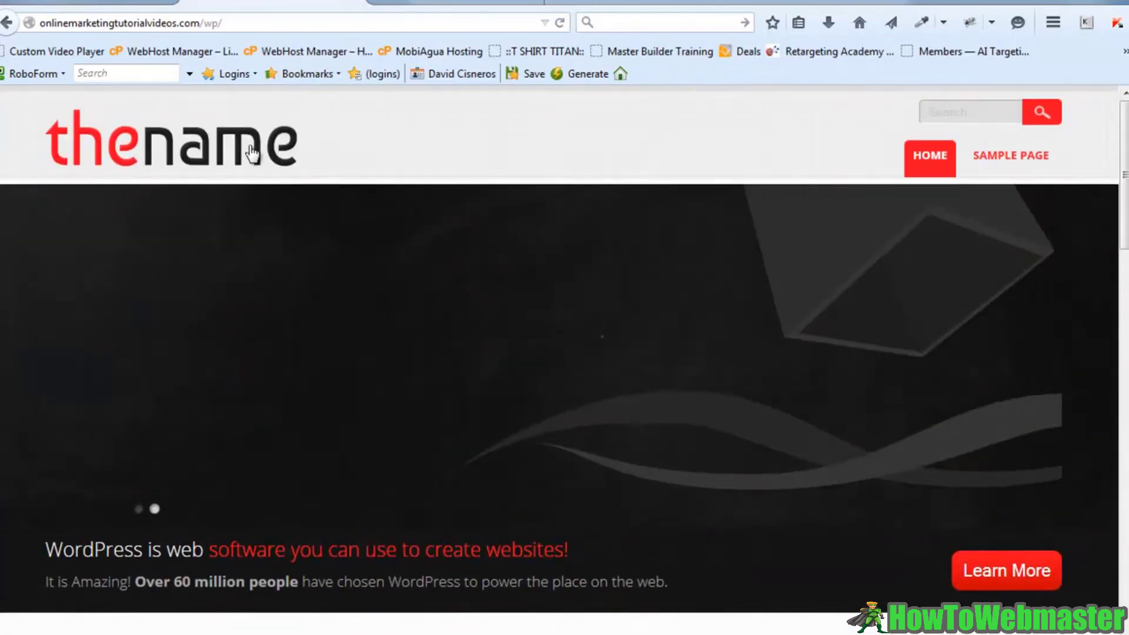
- Review the Softaculous installation success page and its suggested tweet about the install
click(100, 7)
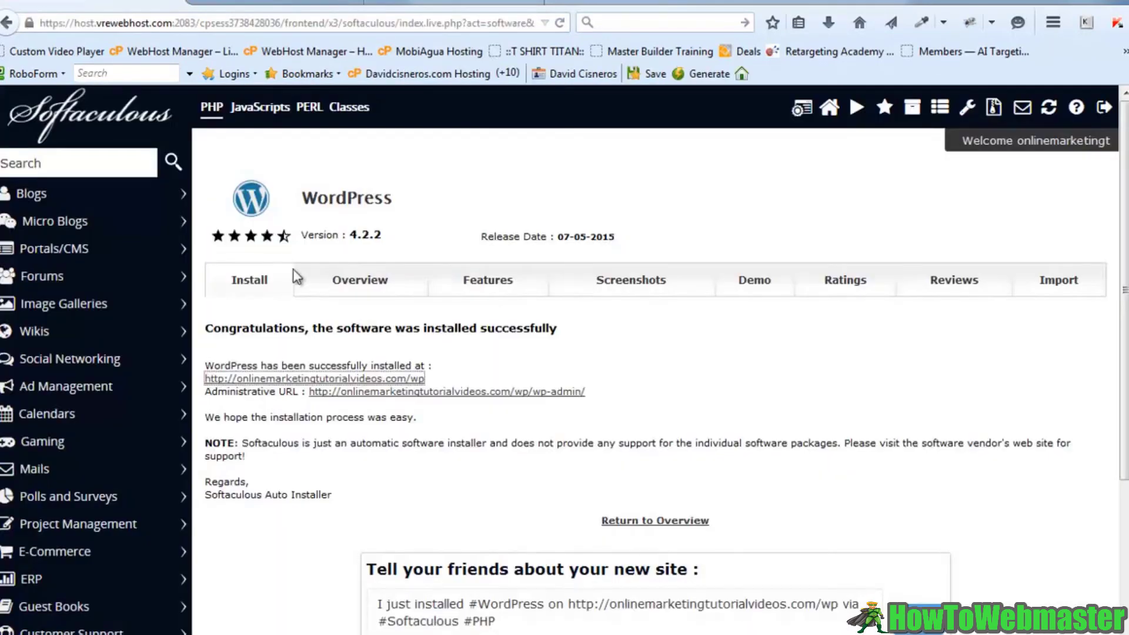
scroll(573, 463, down, 3)
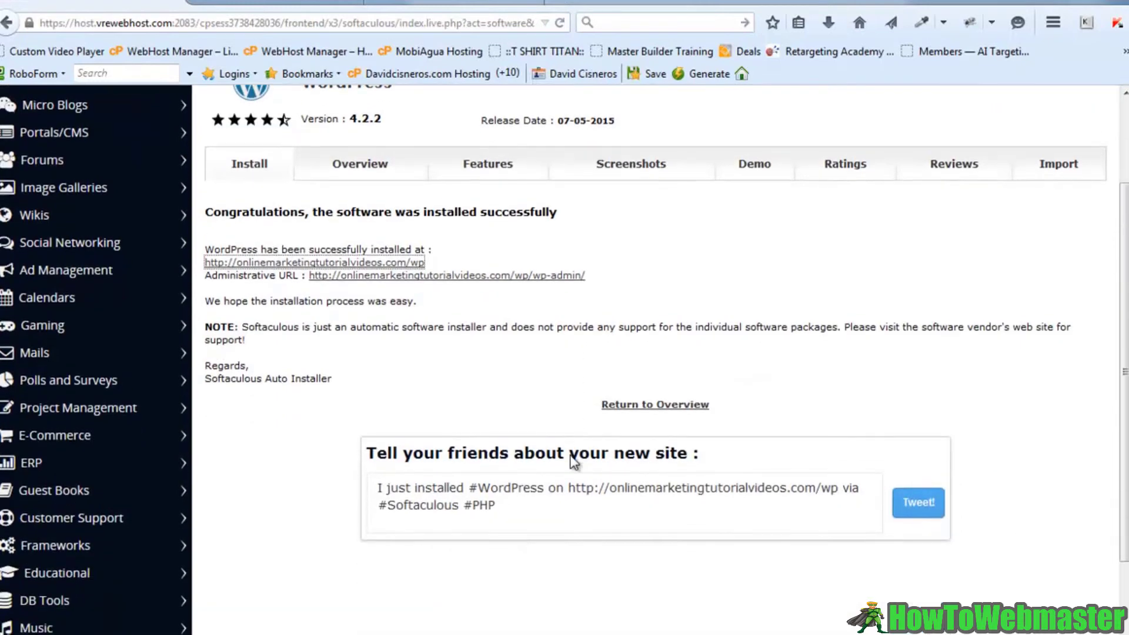
click(517, 413)
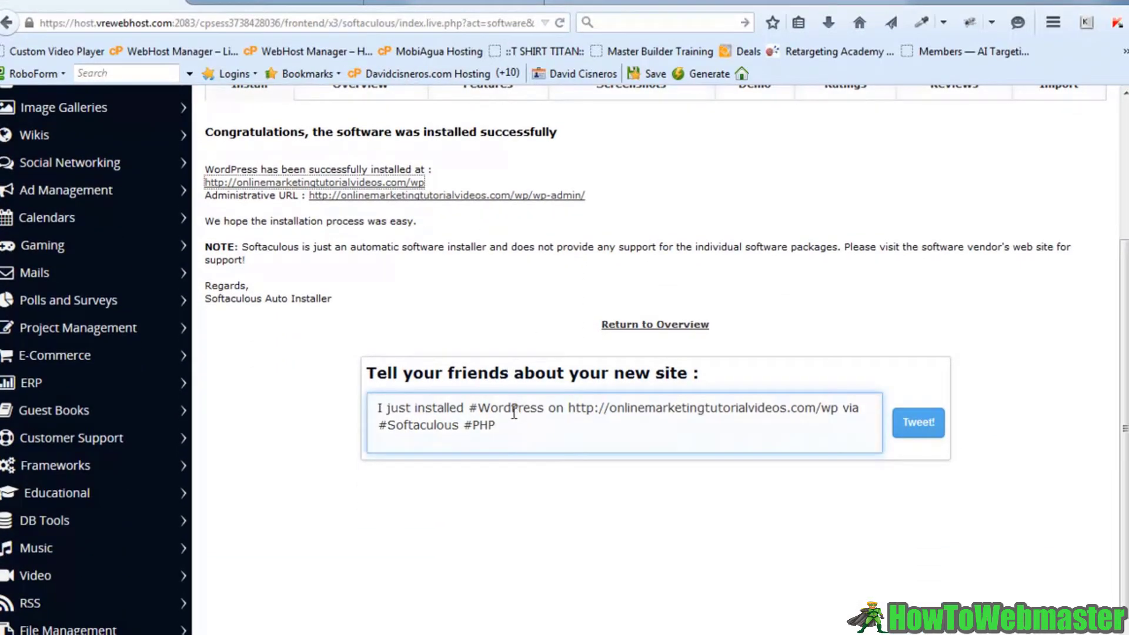
scroll(505, 345, up, 4)
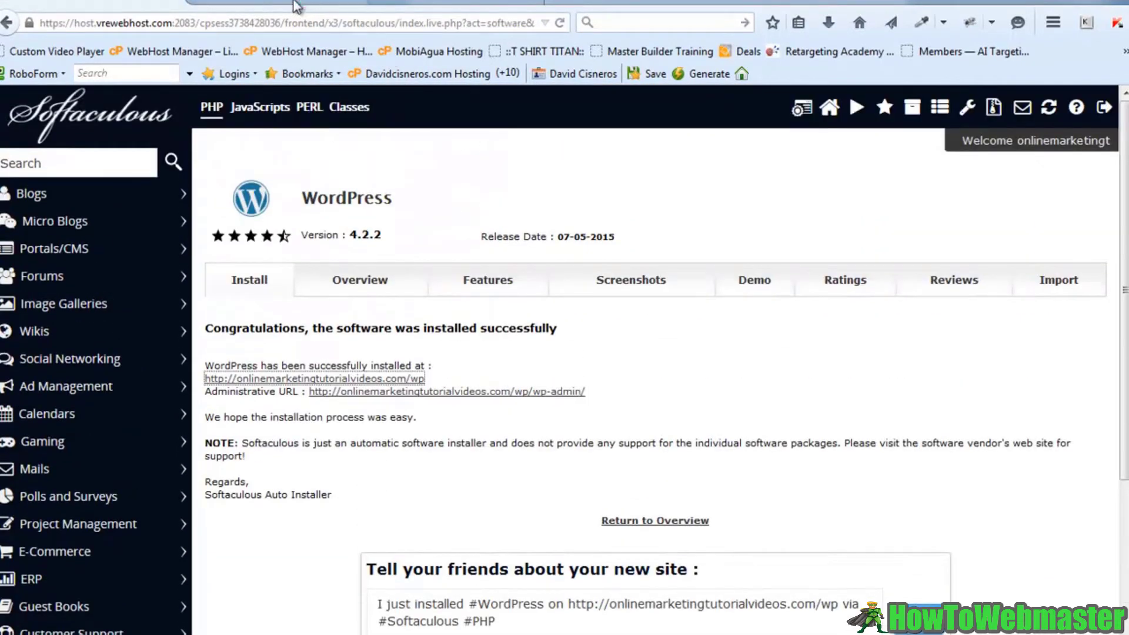
- Recheck the live WordPress site against the success page, then select the XMind 'Create Website Inside of Cpanel' topic
click(297, 5)
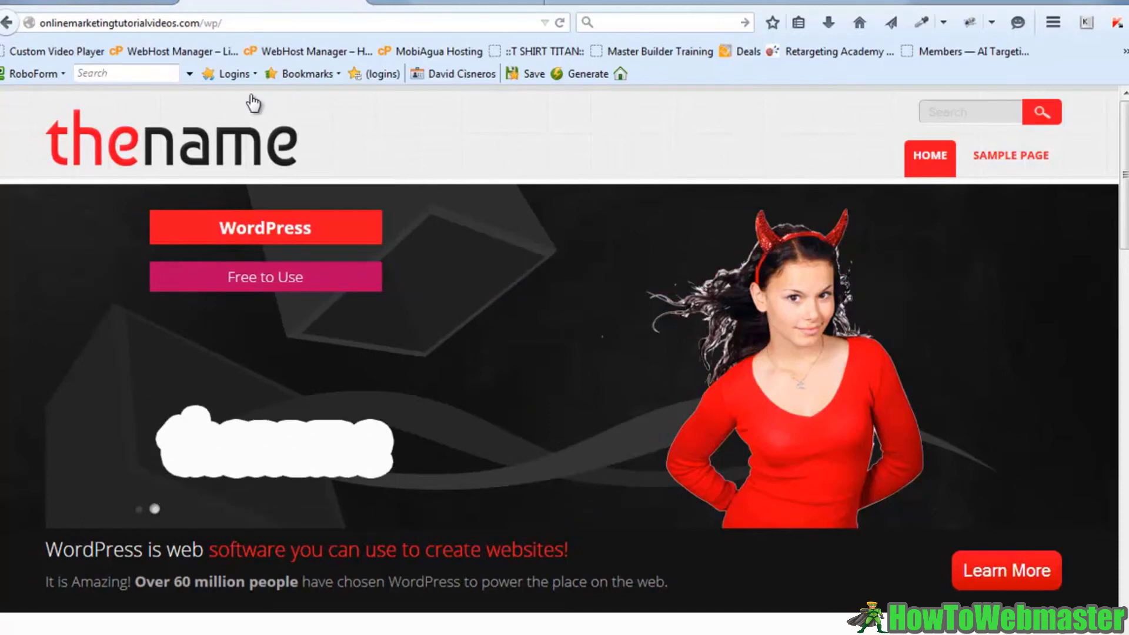
click(113, 5)
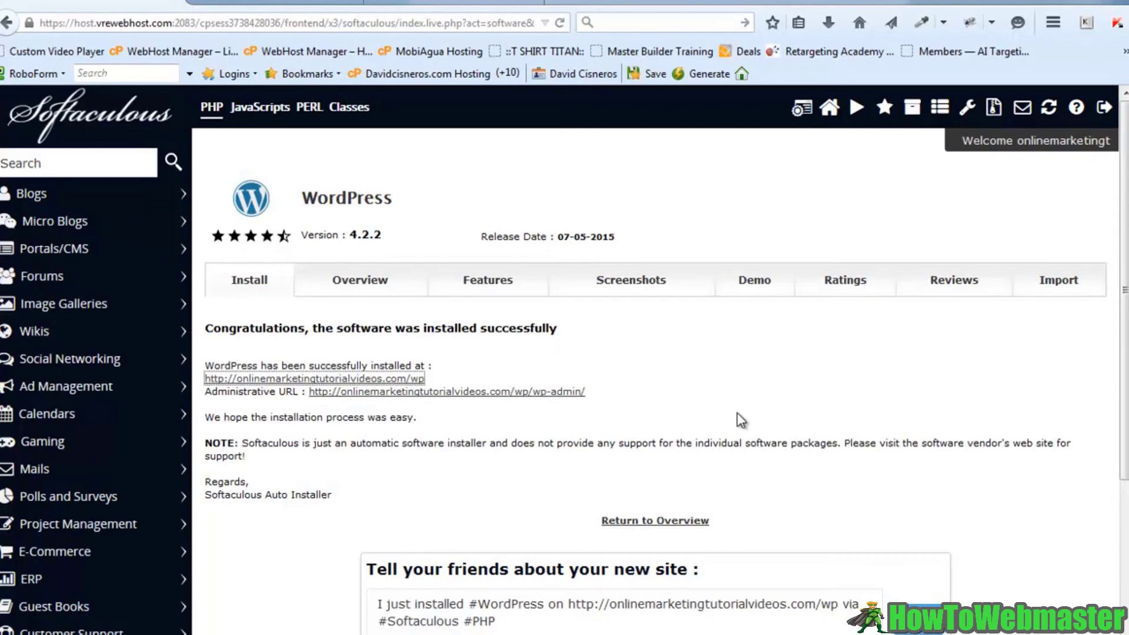
scroll(738, 421, down, 4)
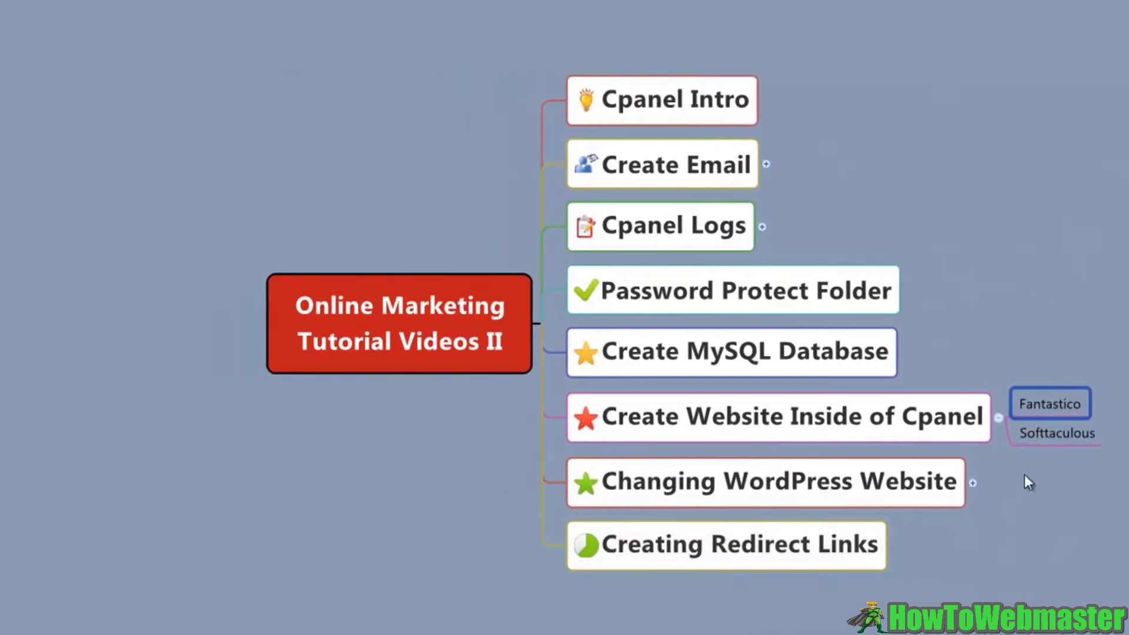
click(943, 425)
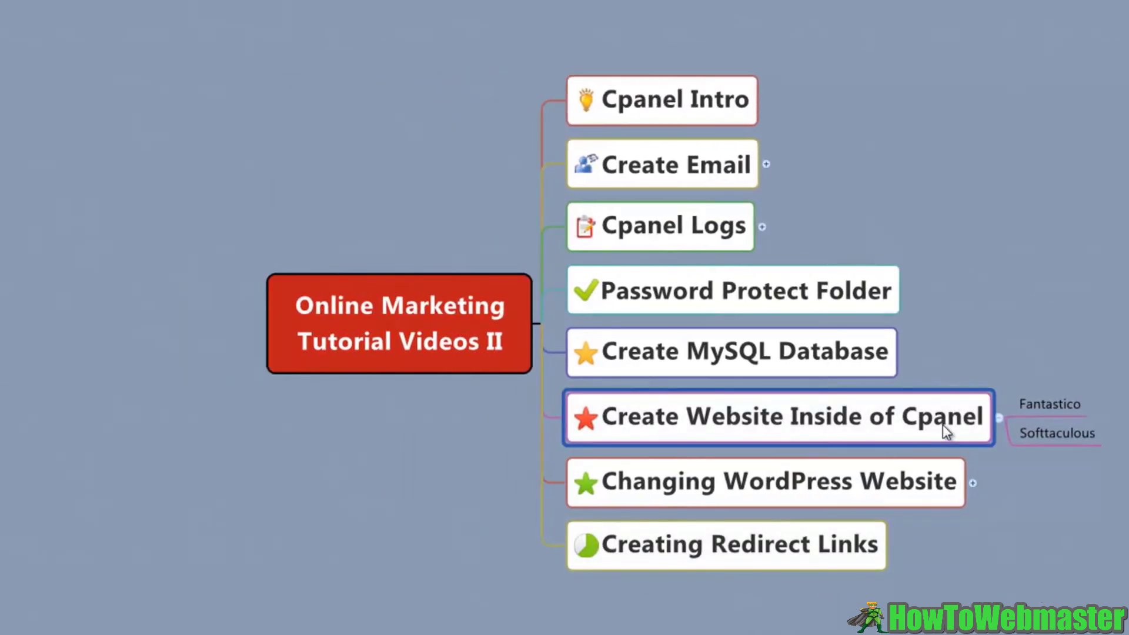